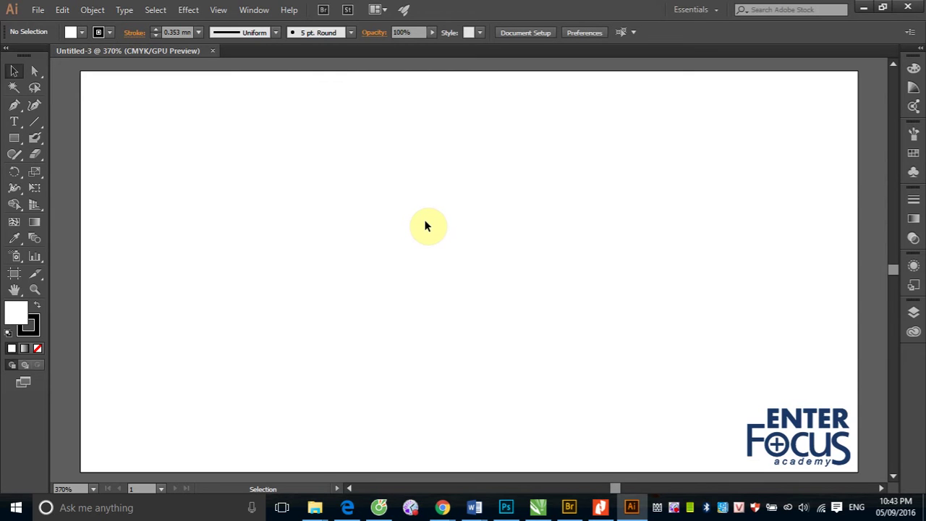
# Open the Rectangle Tool flyout to reveal the other shape tools.
pyautogui.click(16, 140)
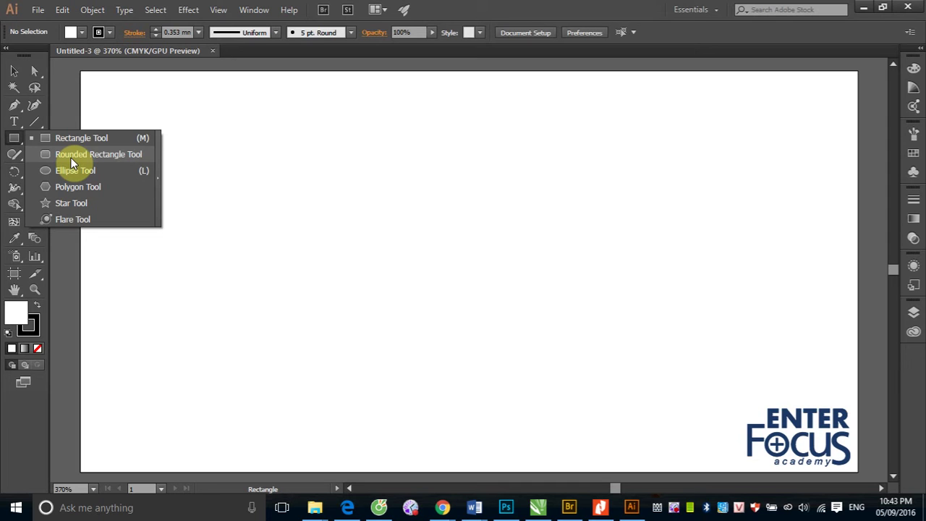
# Pick the Ellipse Tool, draw a rough circle by hand, then delete it.
pyautogui.click(18, 78)
pyautogui.click(14, 138)
pyautogui.moveTo(26, 147); pyautogui.dragTo(47, 175)
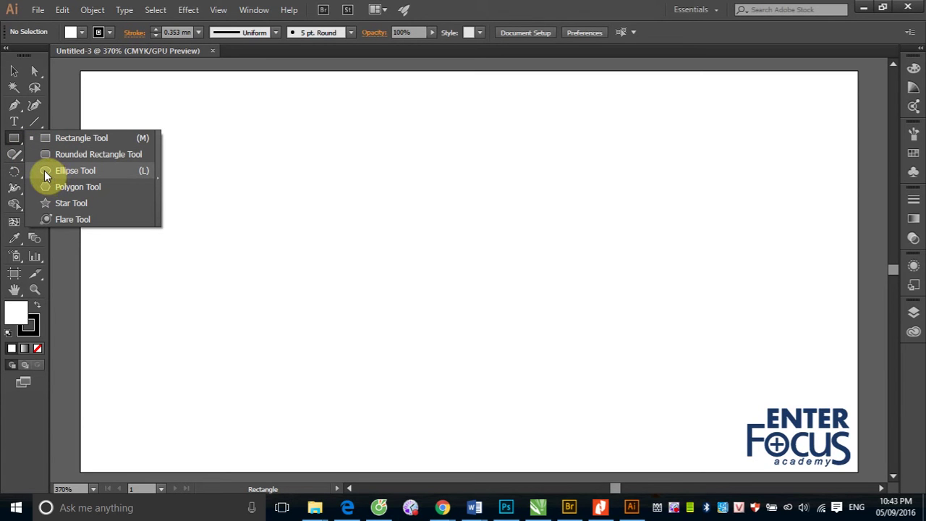
pyautogui.click(44, 170)
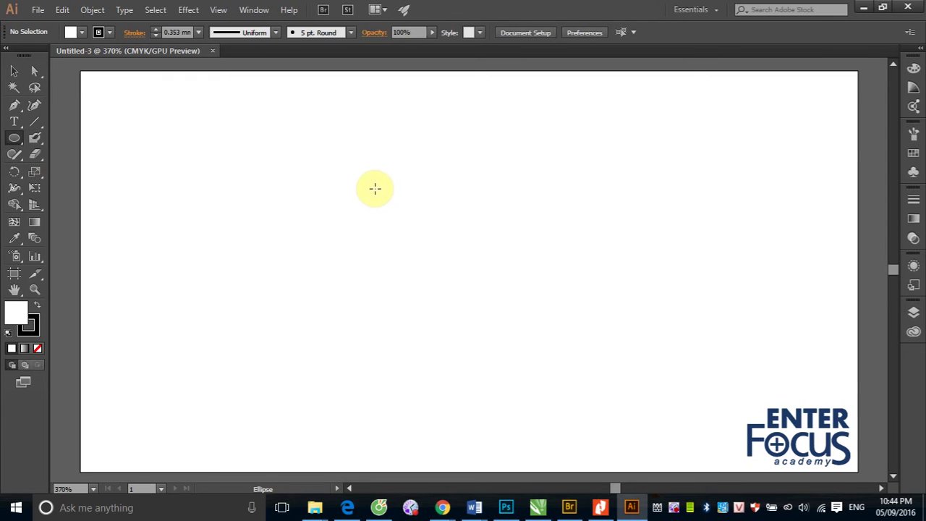
pyautogui.moveTo(375, 189); pyautogui.dragTo(509, 306)
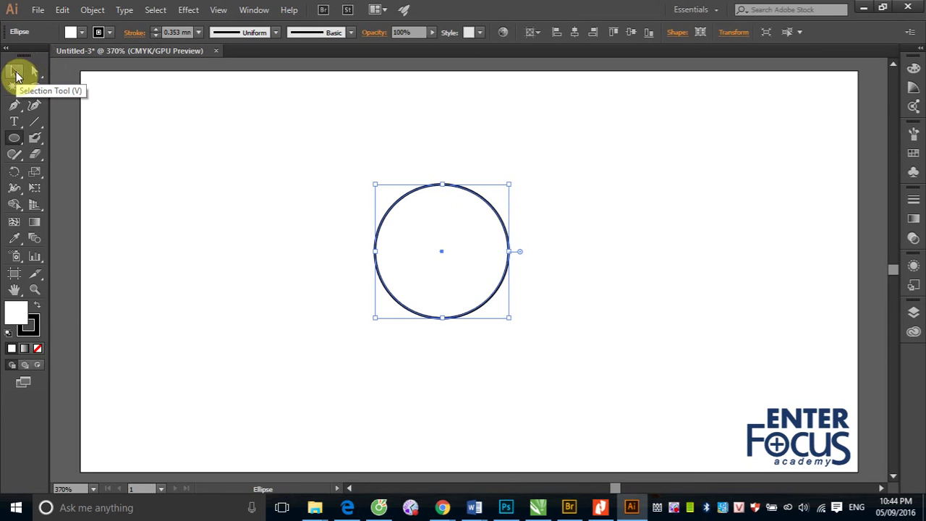
pyautogui.click(16, 76)
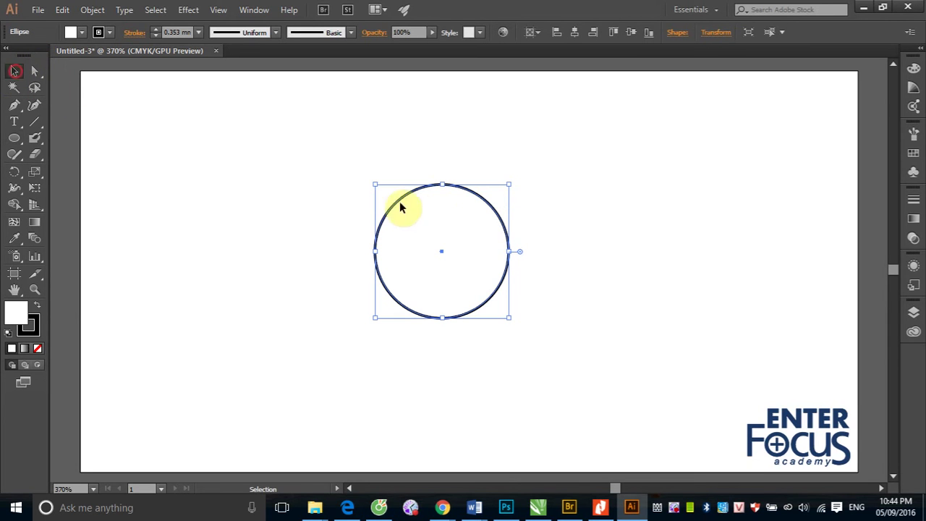
pyautogui.click(466, 154)
pyautogui.click(464, 191)
pyautogui.press('Delete')
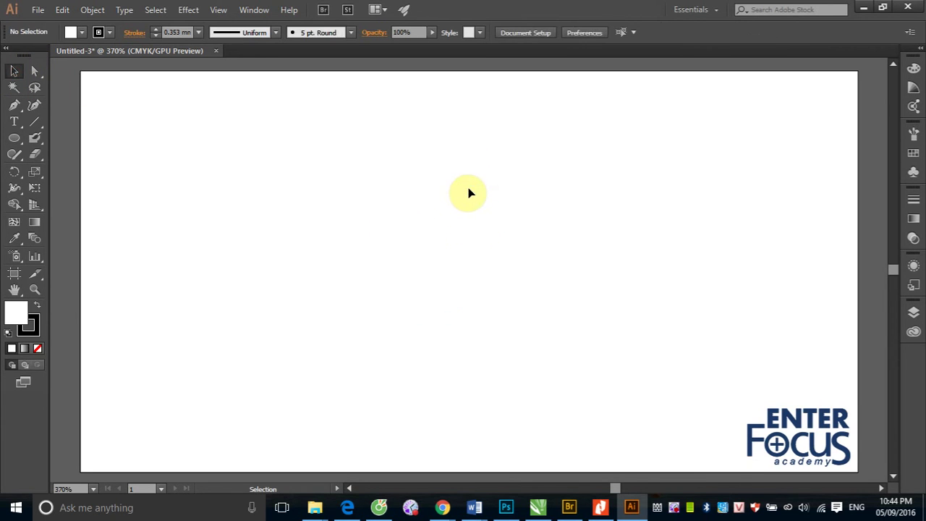
# Create an exact 25 pt by 25 pt circle and zoom in on it.
pyautogui.click(14, 138)
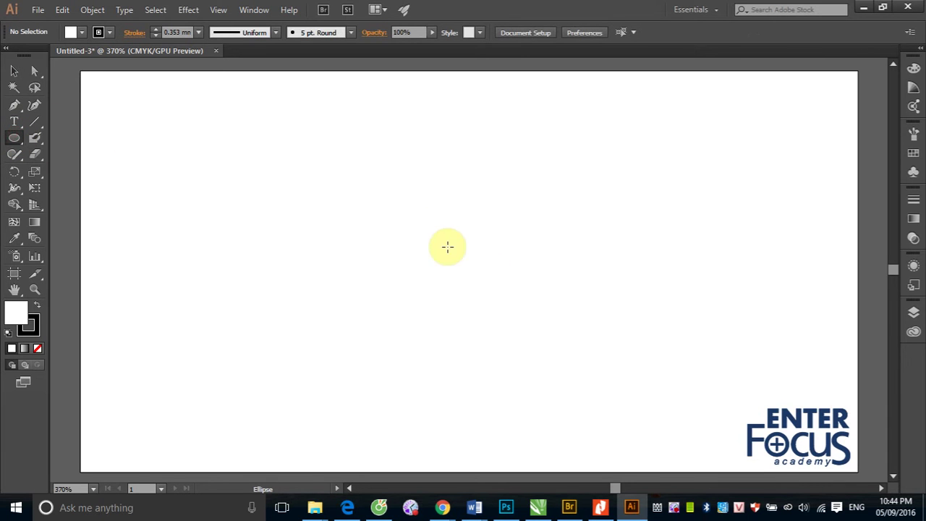
pyautogui.click(393, 218)
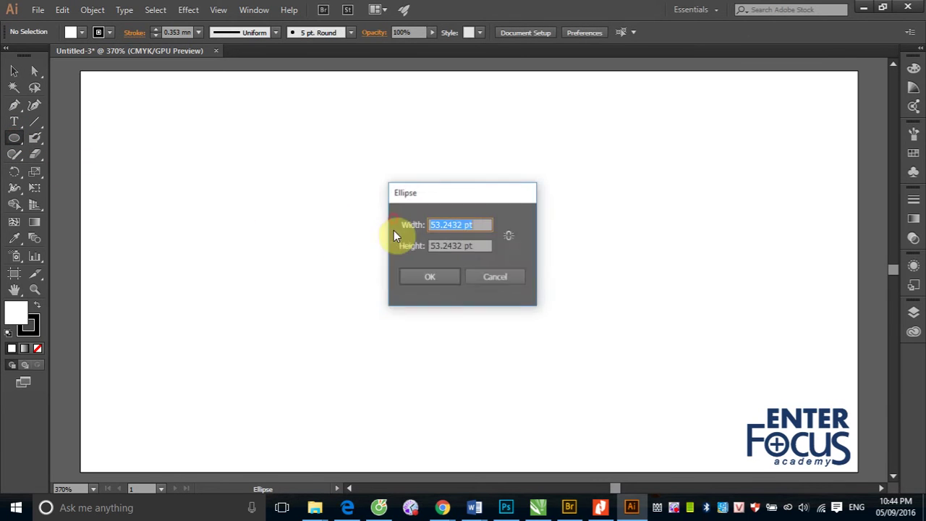
pyautogui.doubleClick(463, 225)
pyautogui.write('2')
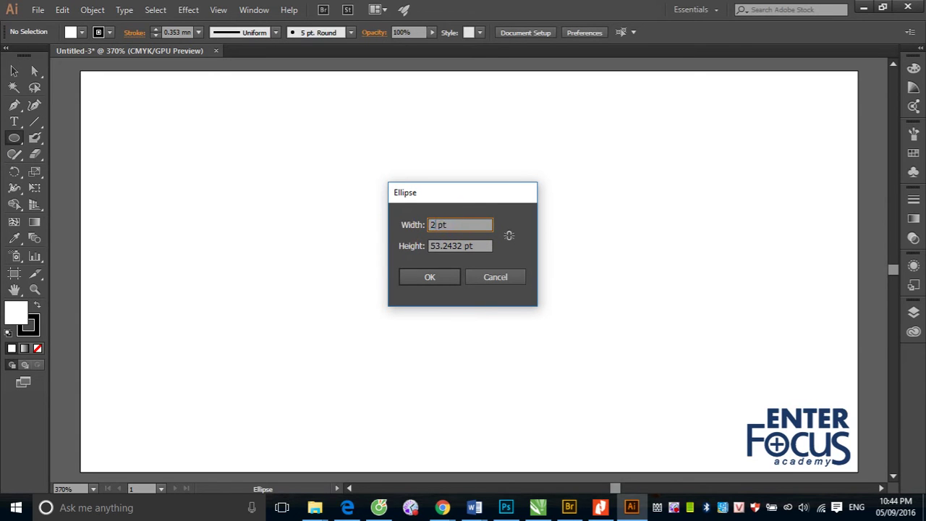
pyautogui.write('5')
pyautogui.click(446, 246)
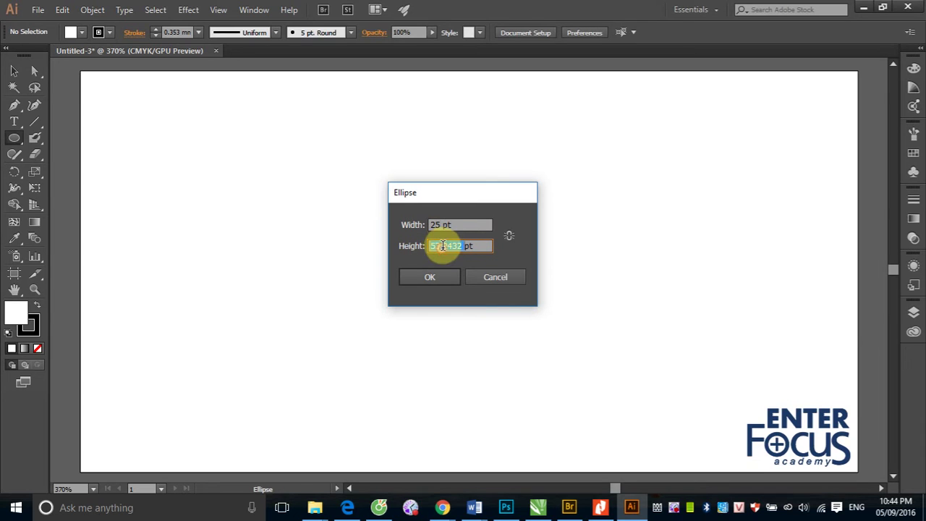
pyautogui.doubleClick(445, 246)
pyautogui.write('25pt')
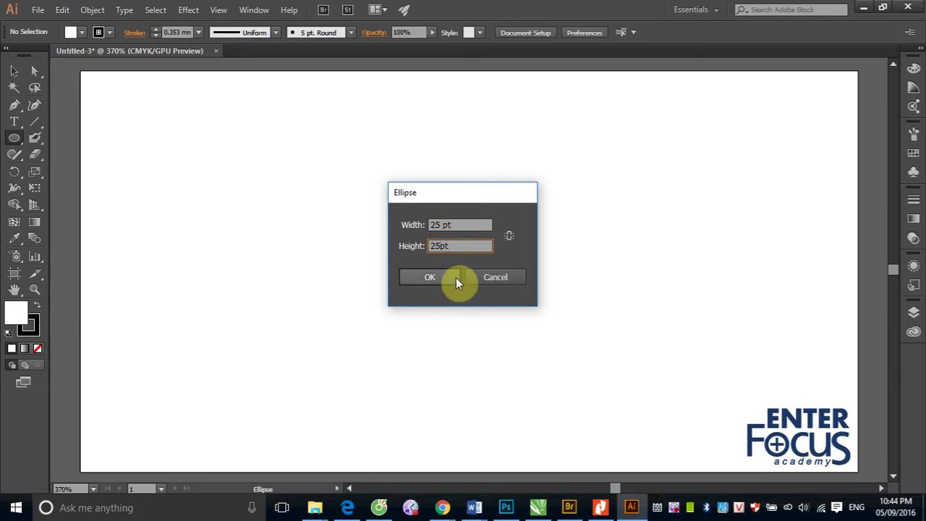
pyautogui.click(441, 282)
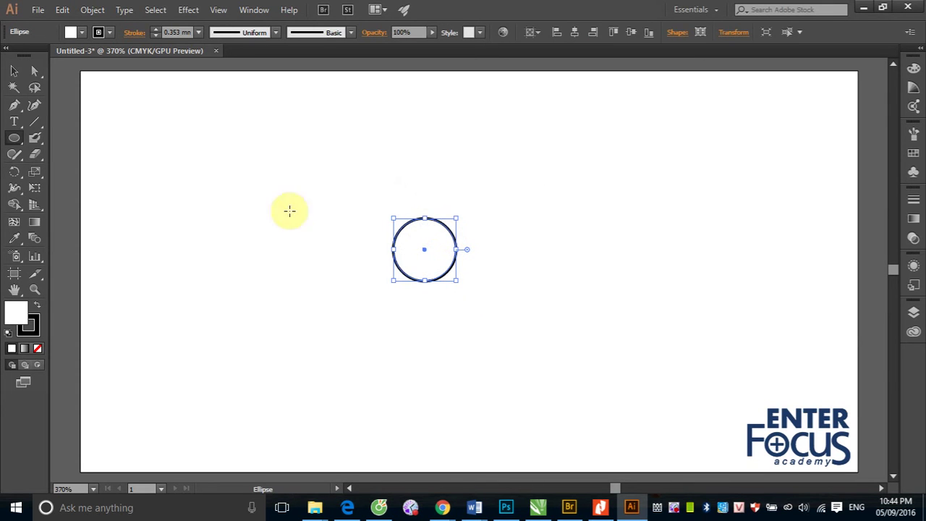
pyautogui.click(13, 71)
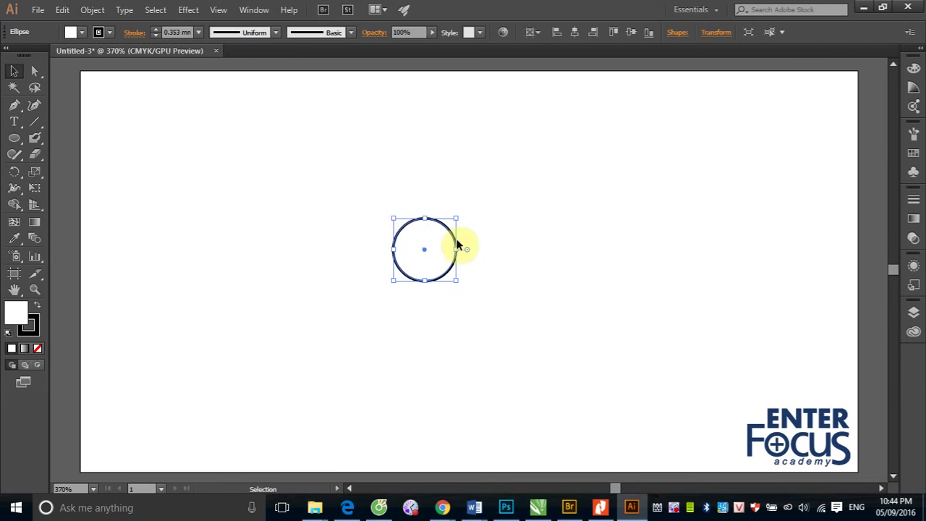
pyautogui.moveTo(361, 197); pyautogui.dragTo(529, 321)
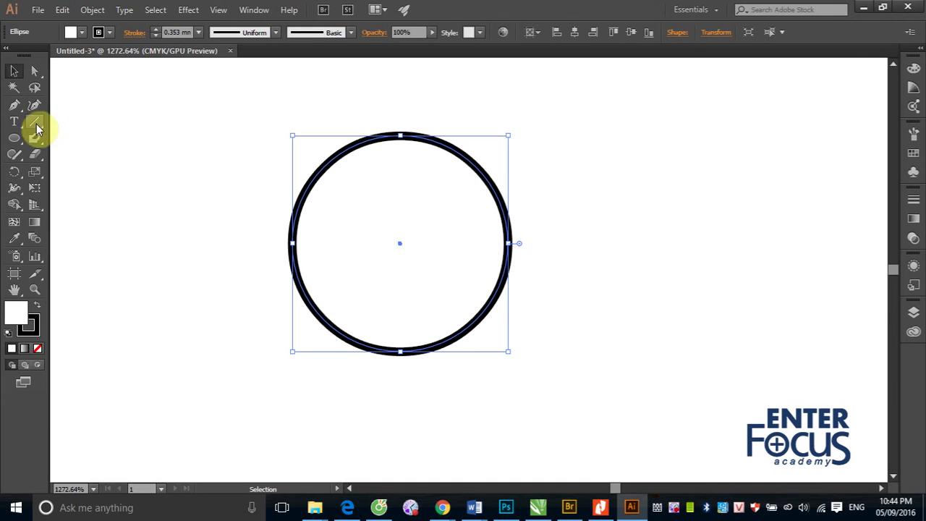
# Add a 2.5 × 2.5 pt rounded rectangle with 1 pt corner radius, then select both shapes.
pyautogui.click(12, 143)
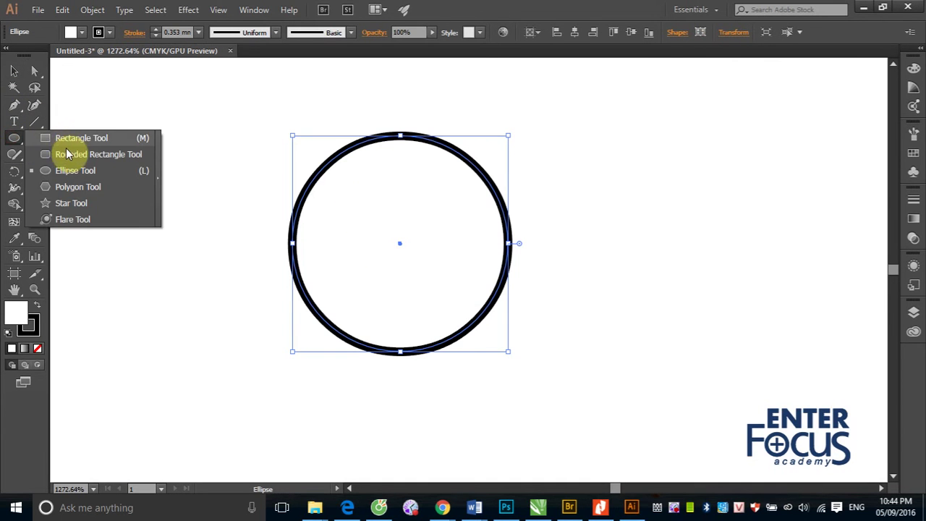
pyautogui.click(66, 157)
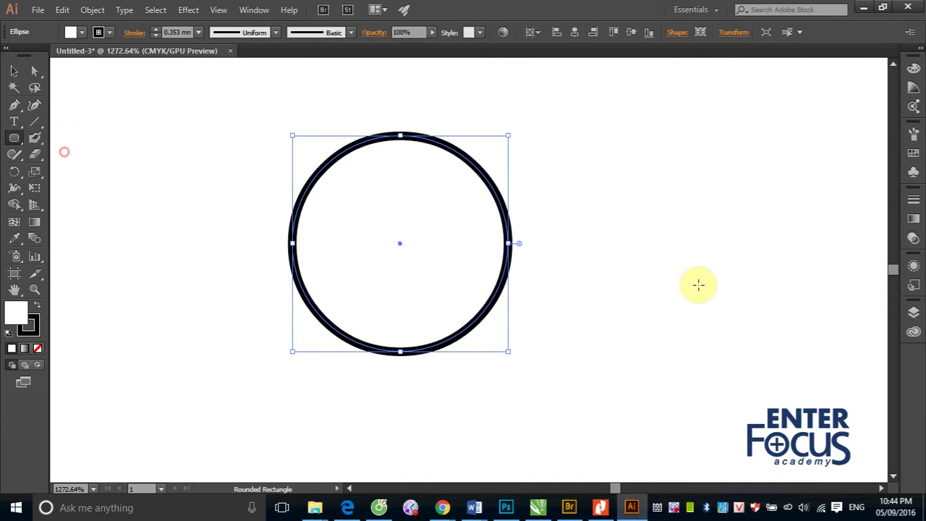
pyautogui.click(588, 241)
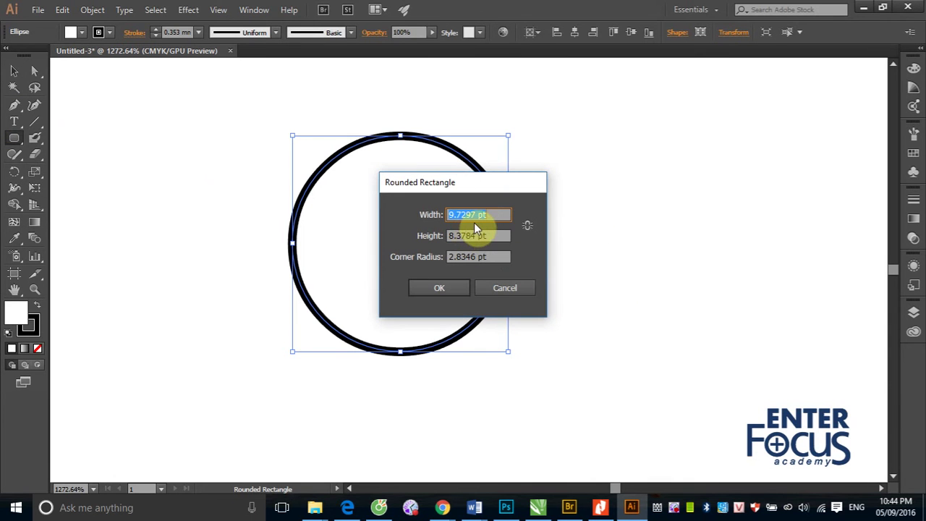
pyautogui.write('2.')
pyautogui.write('5')
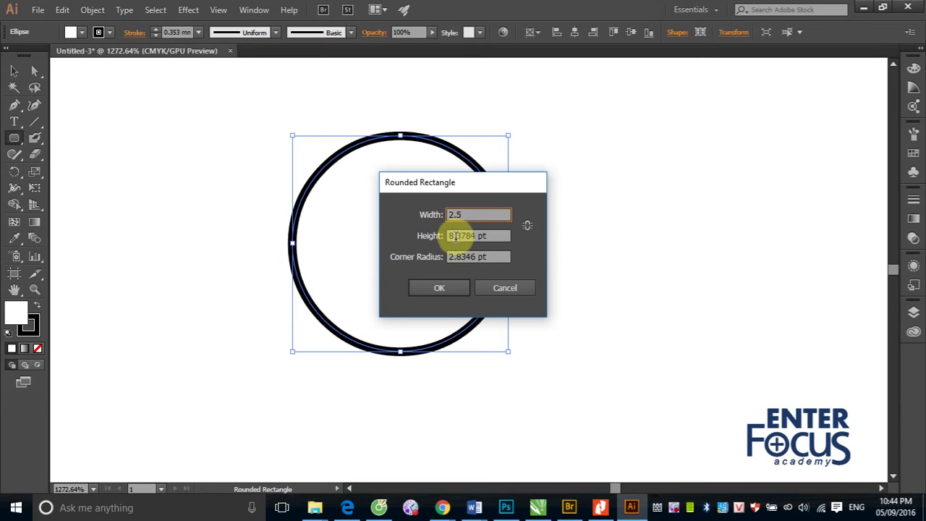
pyautogui.doubleClick(456, 236)
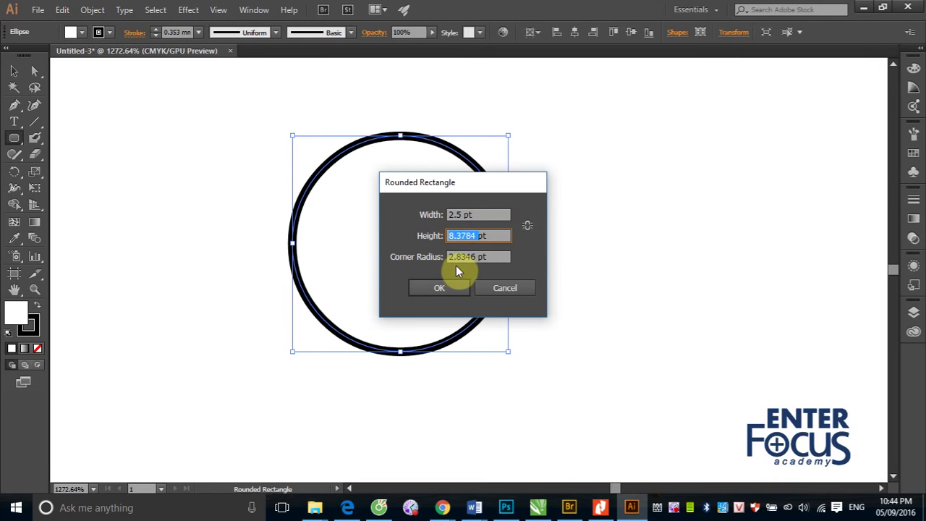
pyautogui.write('2.')
pyautogui.write('5')
pyautogui.doubleClick(465, 256)
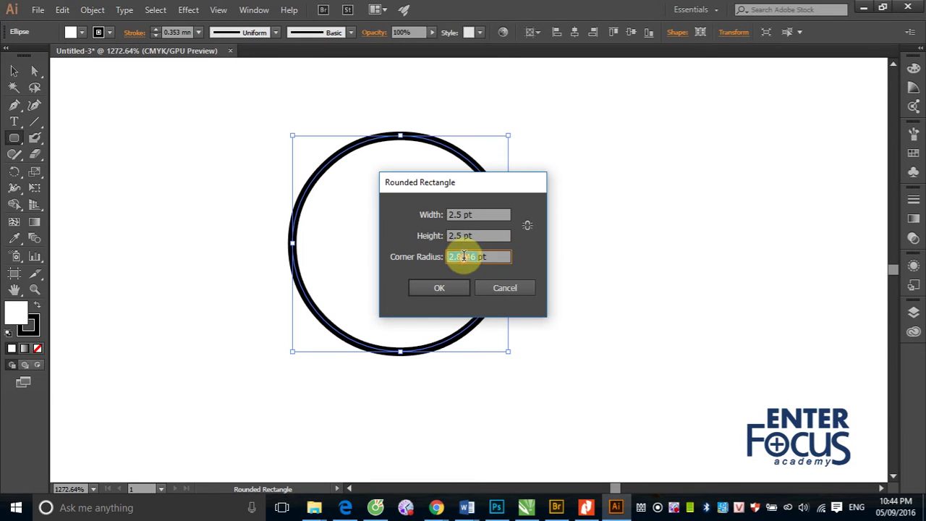
pyautogui.write('1')
pyautogui.click(444, 288)
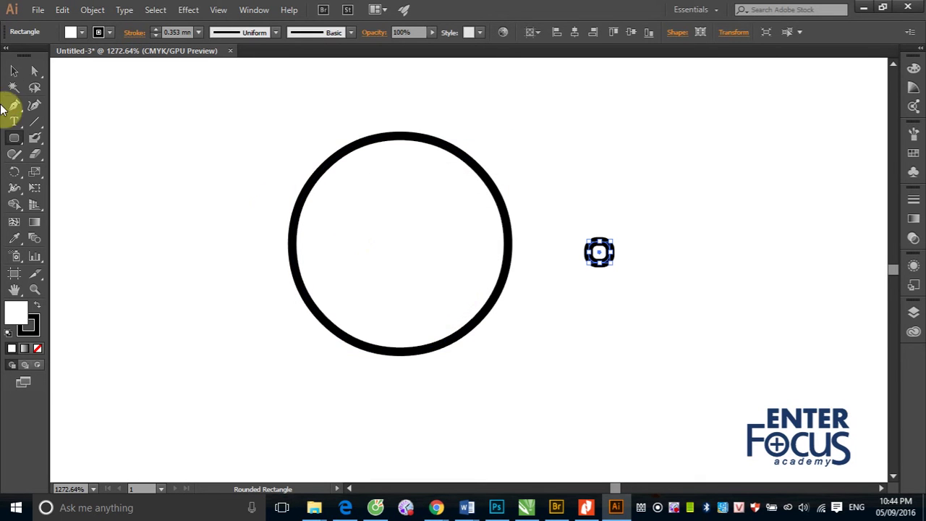
pyautogui.click(13, 70)
pyautogui.moveTo(236, 106); pyautogui.dragTo(702, 416)
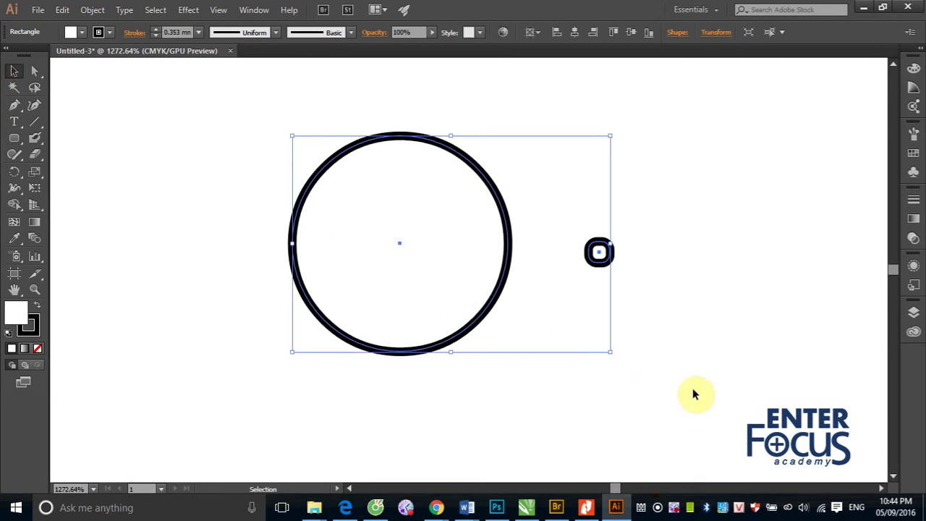
# Thin the stroke of both shapes to 0.1 mm.
pyautogui.click(200, 35)
pyautogui.click(219, 64)
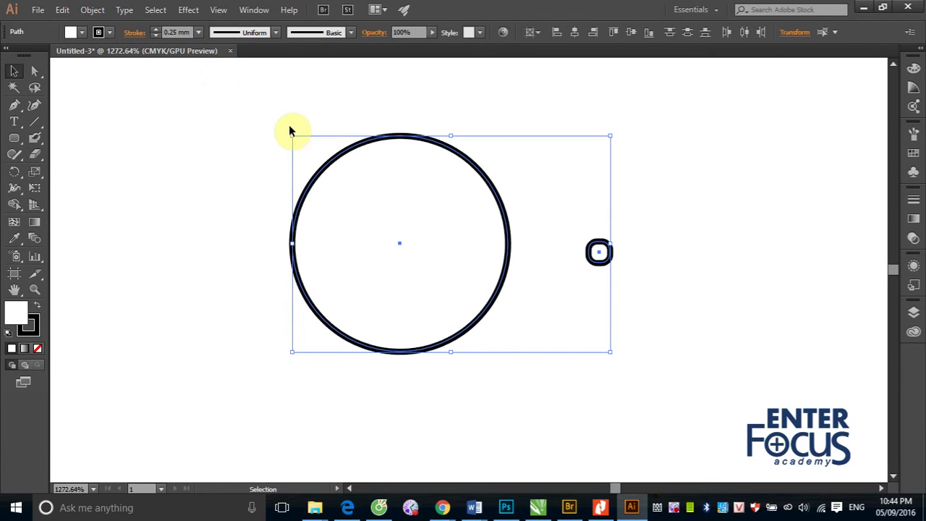
pyautogui.click(200, 32)
pyautogui.click(209, 47)
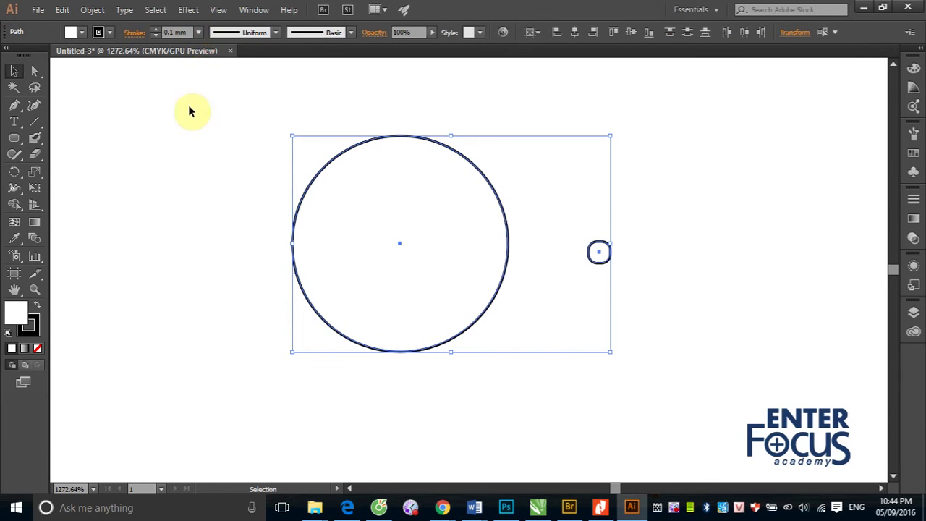
pyautogui.click(83, 75)
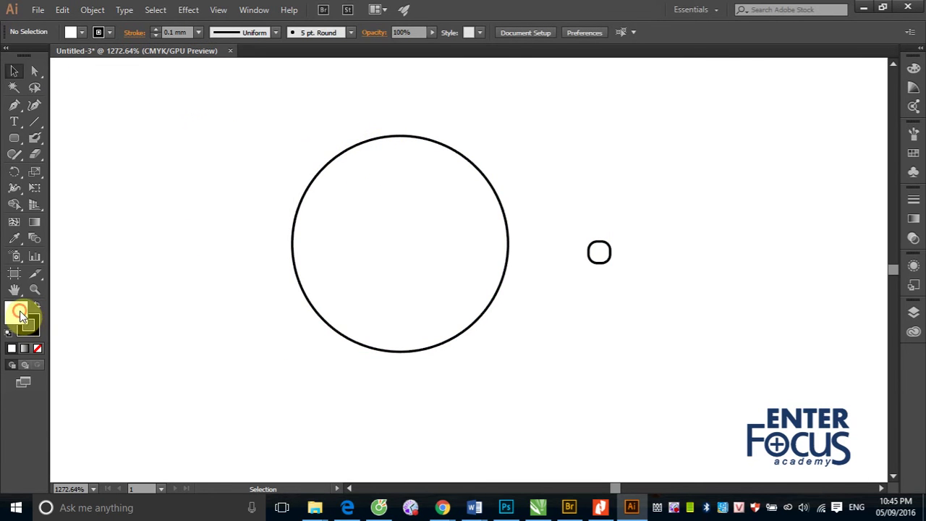
# Remove the fill from both shapes and make their stroke light blue.
pyautogui.click(388, 138)
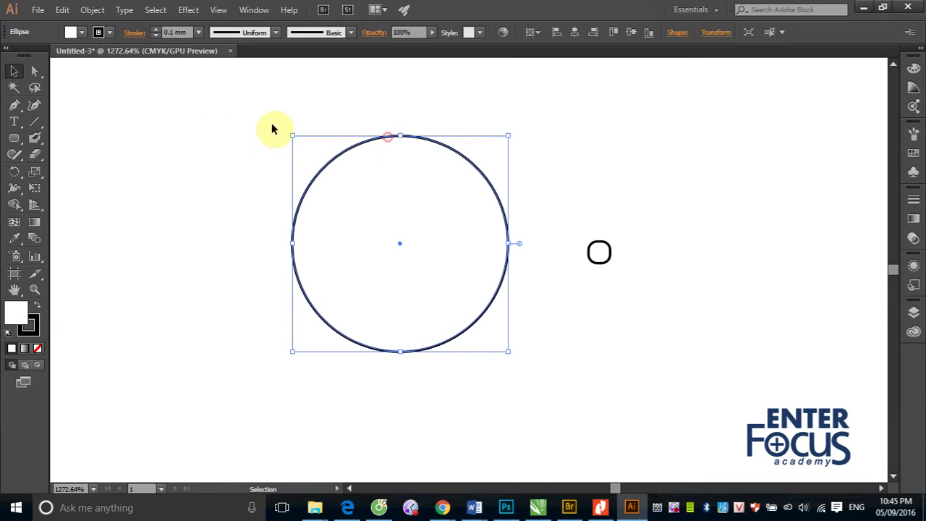
pyautogui.moveTo(232, 97); pyautogui.dragTo(722, 395)
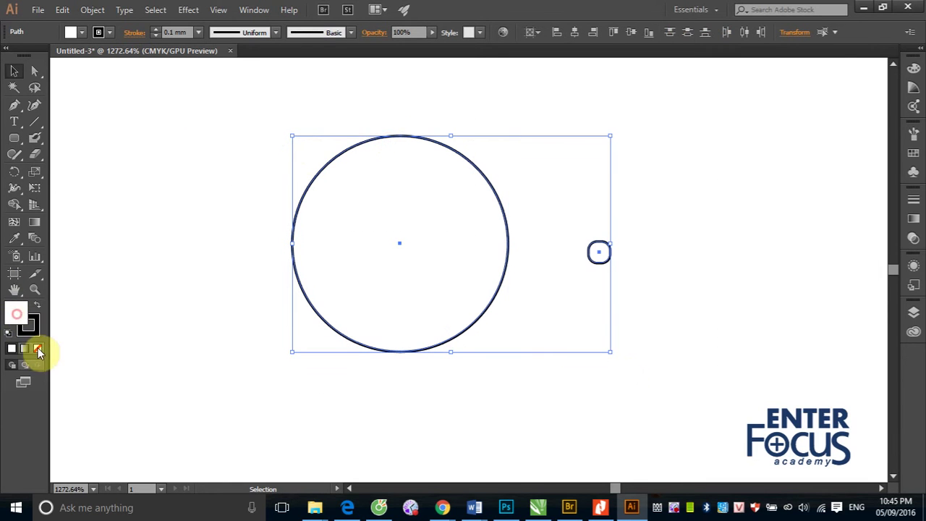
pyautogui.click(37, 349)
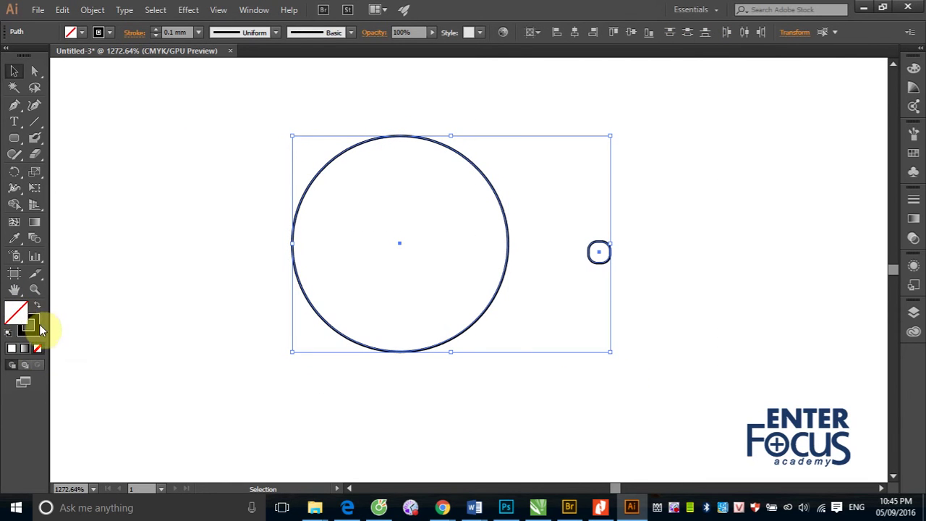
pyautogui.click(36, 324)
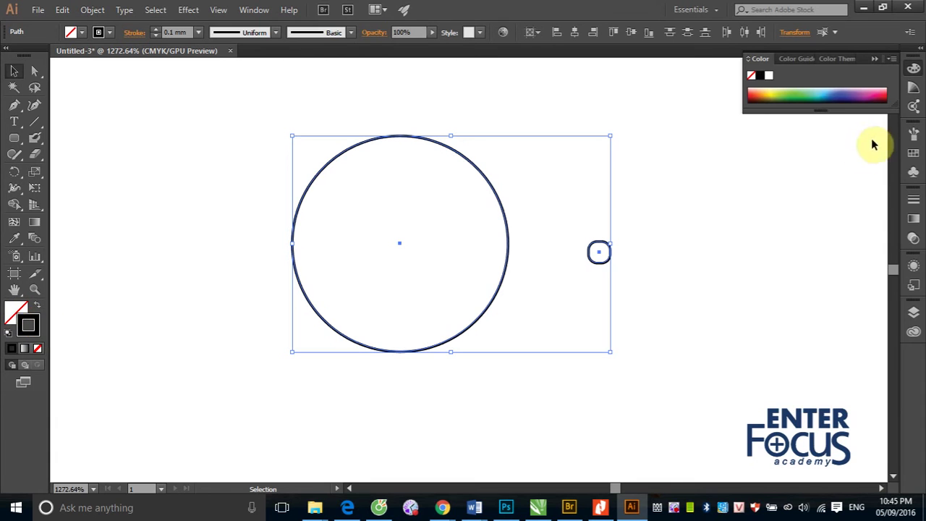
pyautogui.click(829, 88)
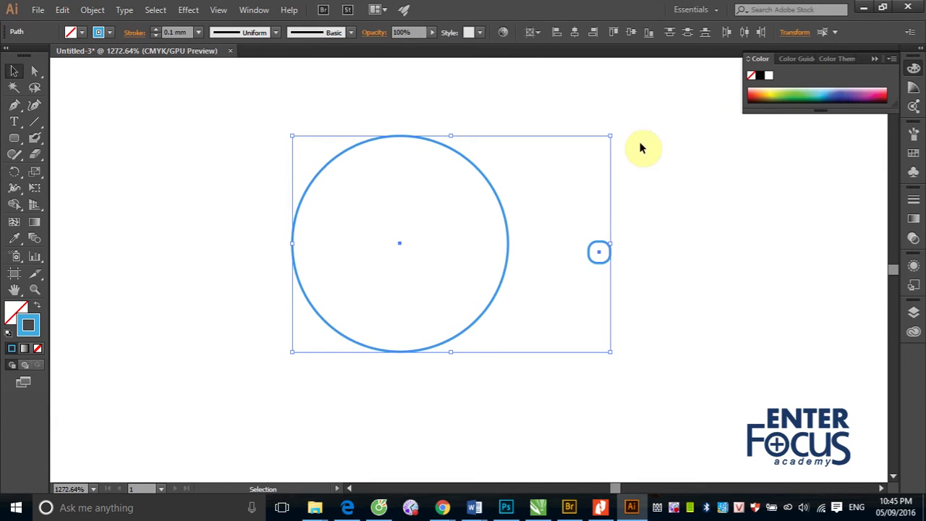
pyautogui.click(138, 150)
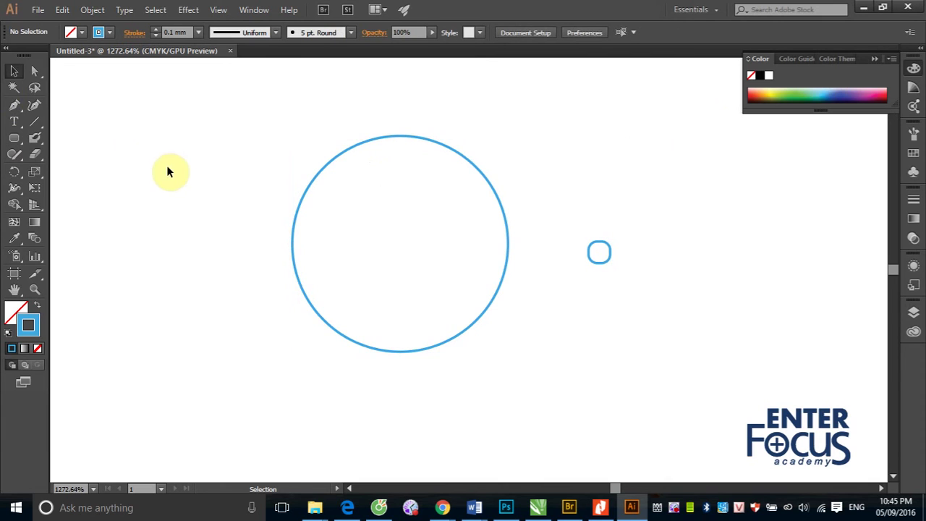
# Cut the circle's path at its top and bottom anchor points.
pyautogui.click(32, 71)
pyautogui.click(417, 137)
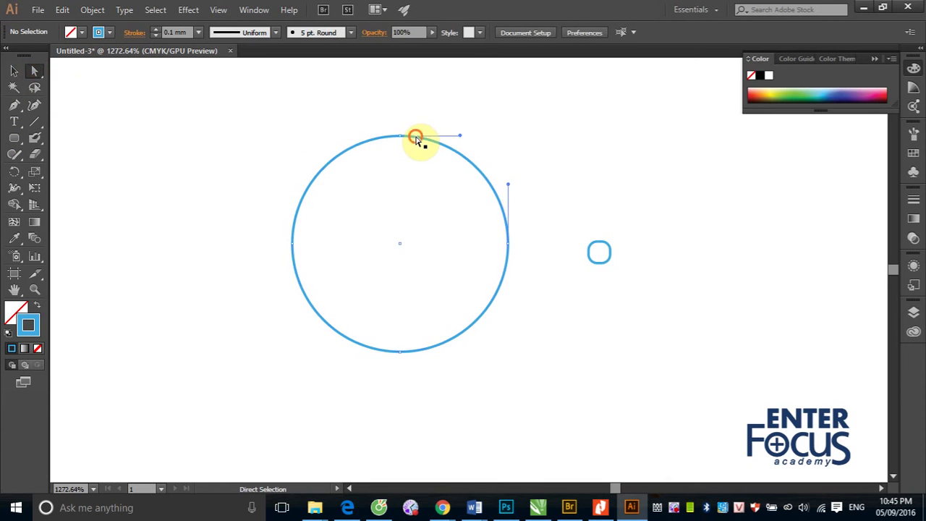
pyautogui.click(400, 137)
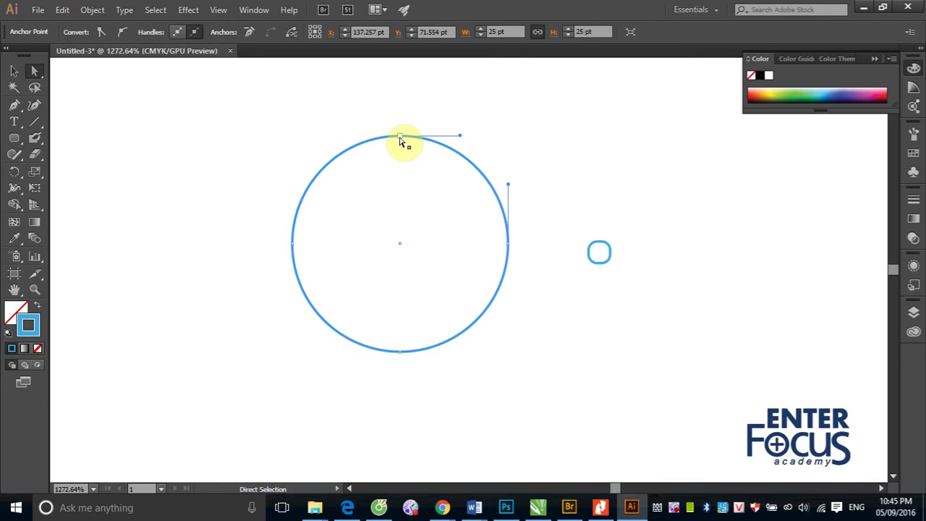
pyautogui.click(400, 138)
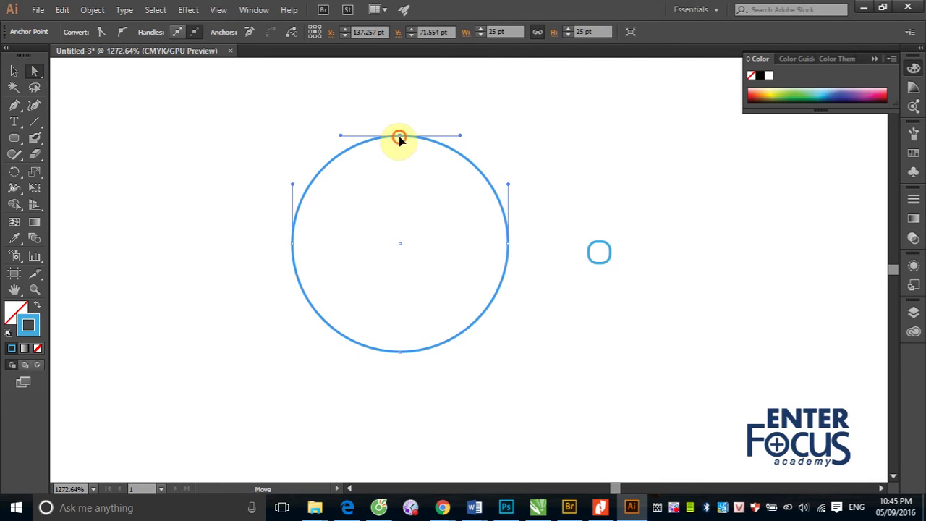
pyautogui.click(286, 32)
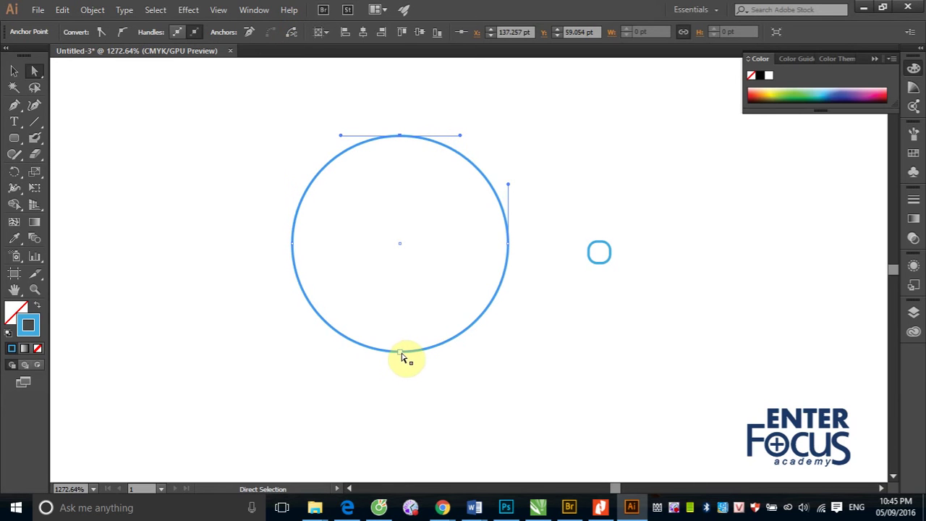
pyautogui.click(398, 353)
pyautogui.click(287, 31)
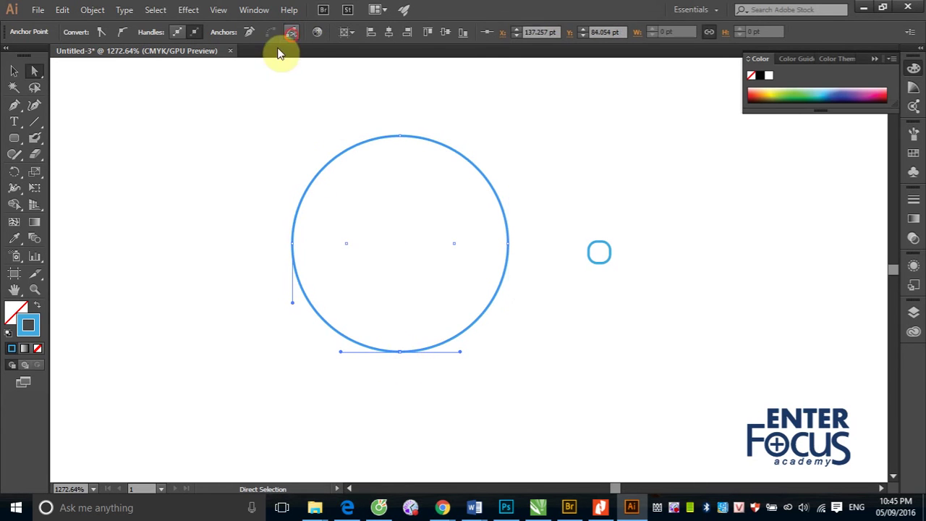
# Delete the circle's left half and select the remaining arc with the rounded square.
pyautogui.click(13, 70)
pyautogui.click(142, 117)
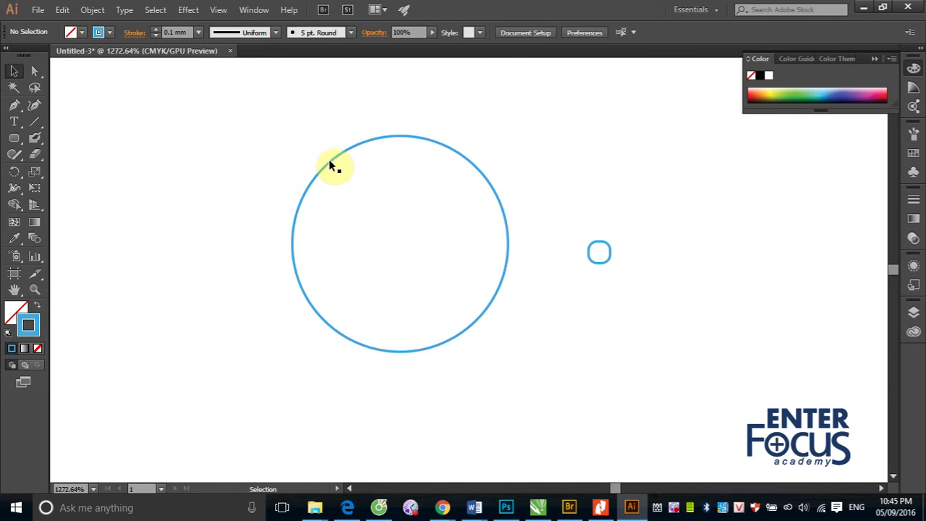
pyautogui.click(331, 166)
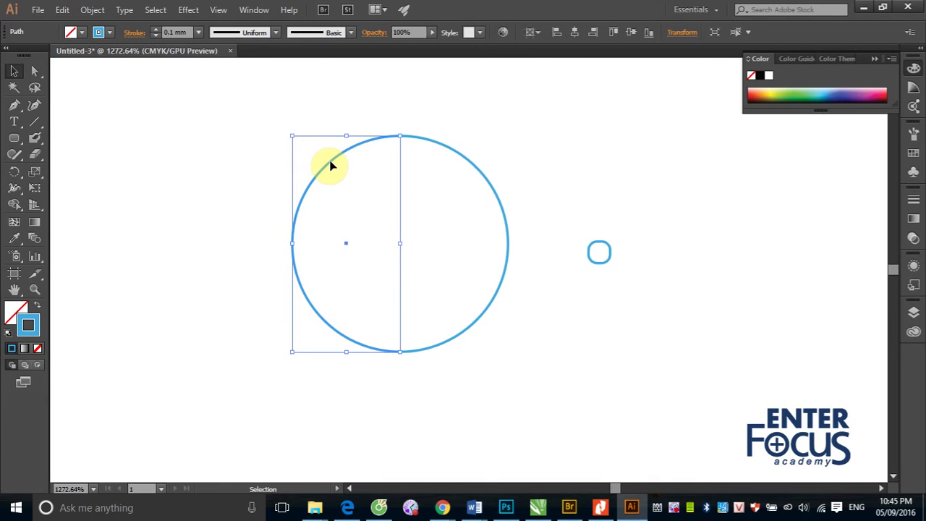
pyautogui.press('Delete')
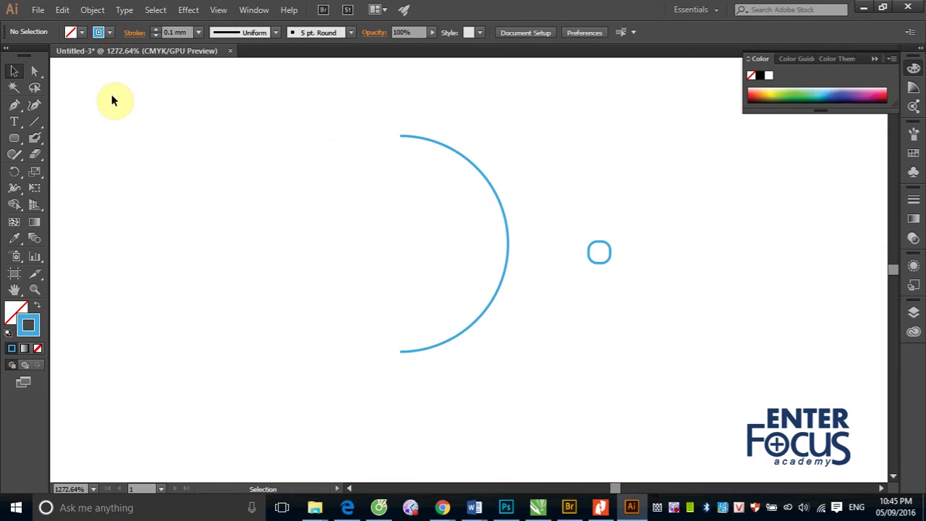
pyautogui.click(307, 109)
pyautogui.moveTo(312, 114); pyautogui.dragTo(660, 367)
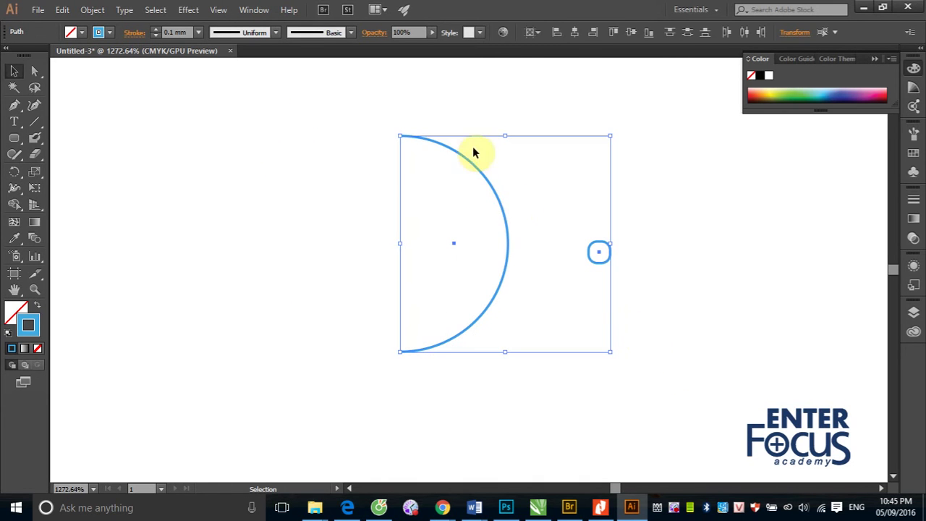
pyautogui.click(93, 10)
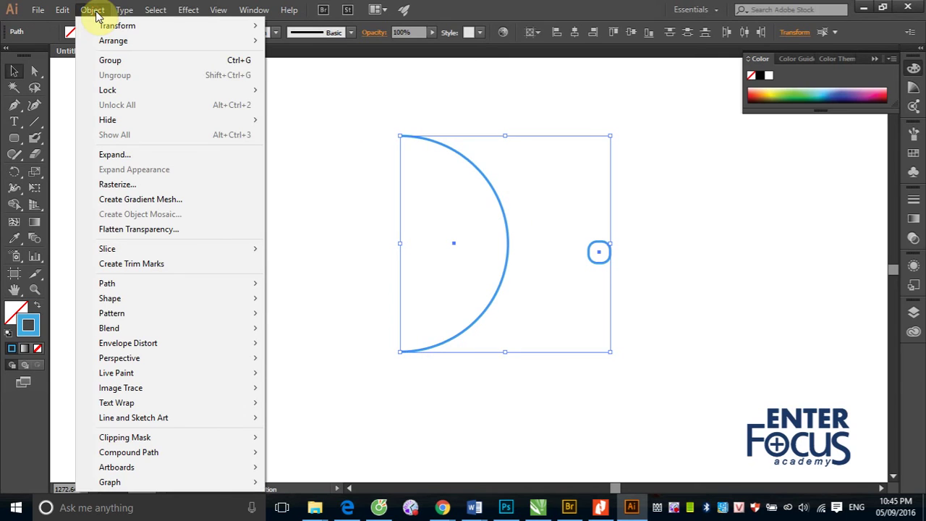
# Group the semicircle arc and the small rounded square into one object.
pyautogui.click(111, 60)
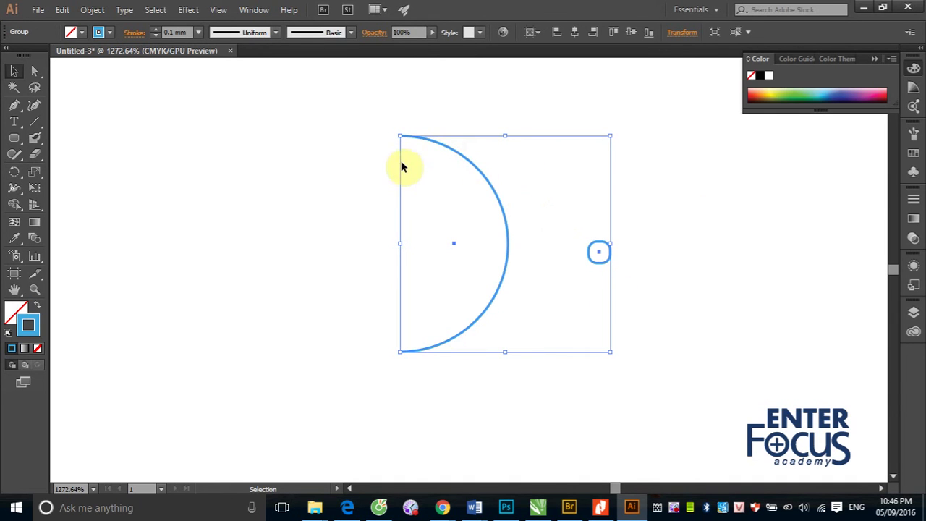
pyautogui.click(190, 11)
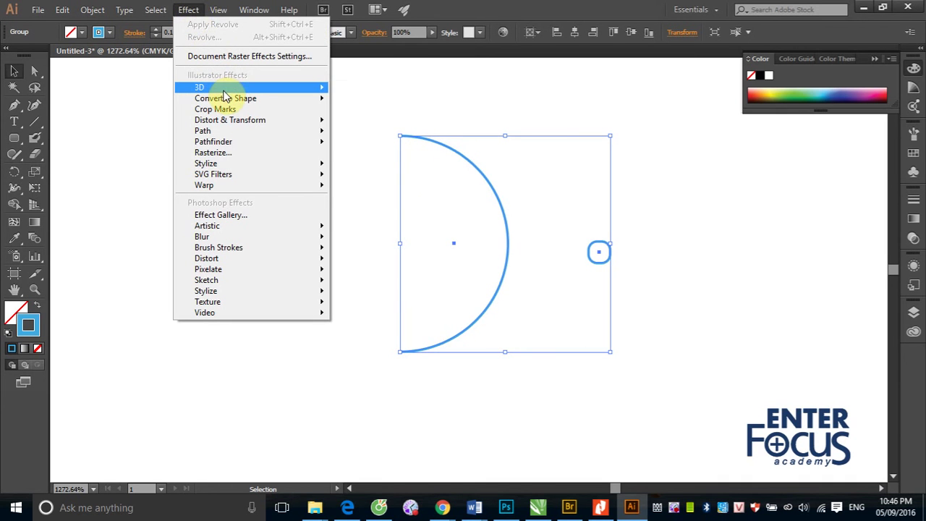
pyautogui.moveTo(199, 87)
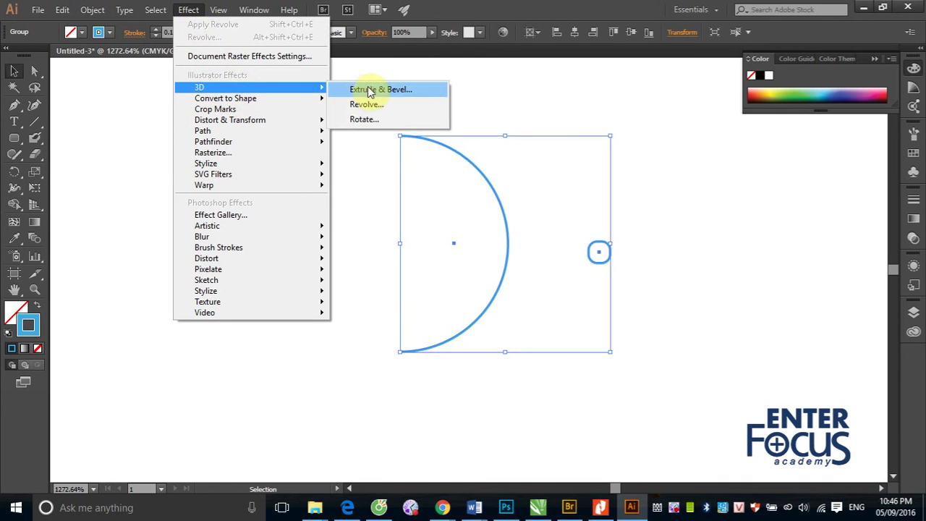
# Apply a 360° 3D Revolve with preview, tilted to -19°, -18°, 27° rotation.
pyautogui.click(373, 110)
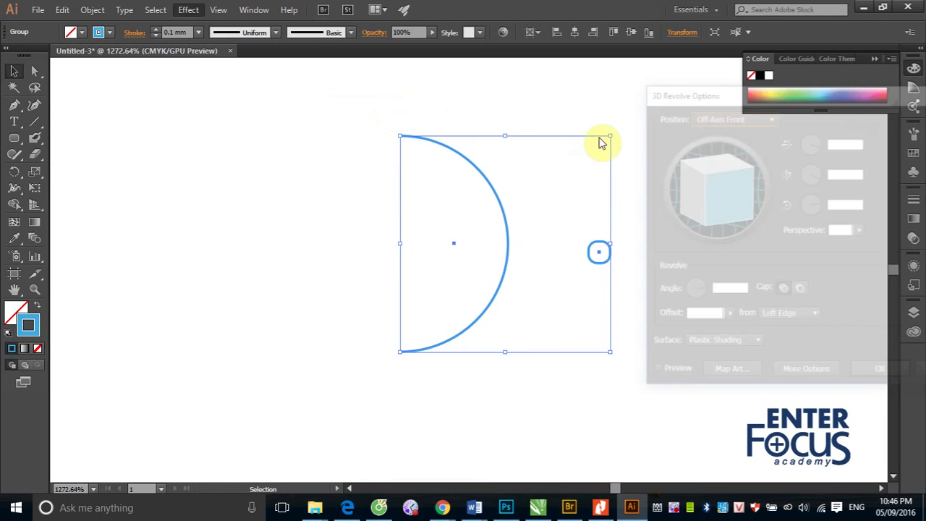
pyautogui.moveTo(747, 97); pyautogui.dragTo(718, 101)
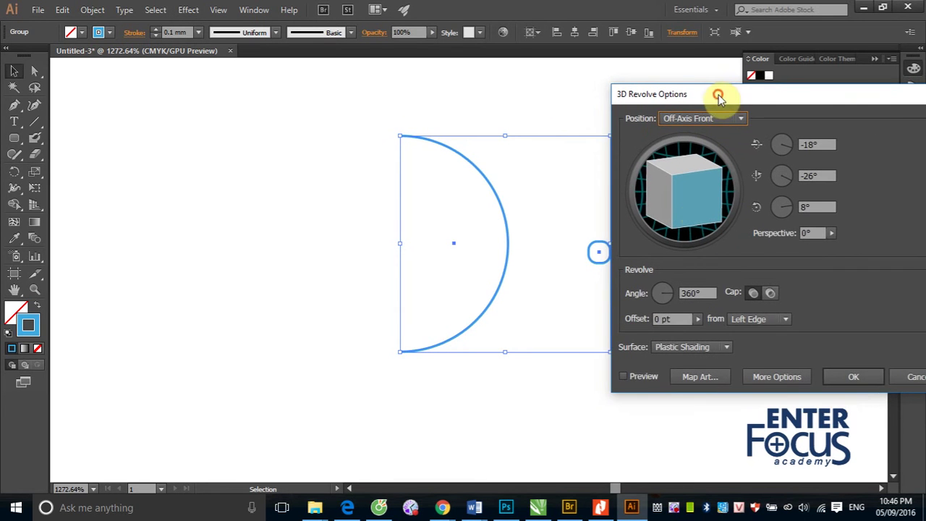
pyautogui.click(626, 377)
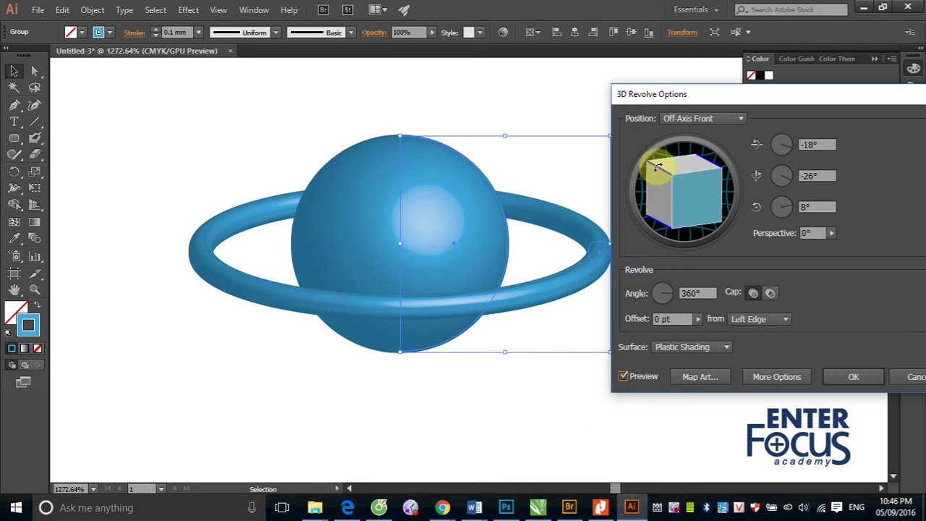
pyautogui.moveTo(657, 166); pyautogui.dragTo(652, 182)
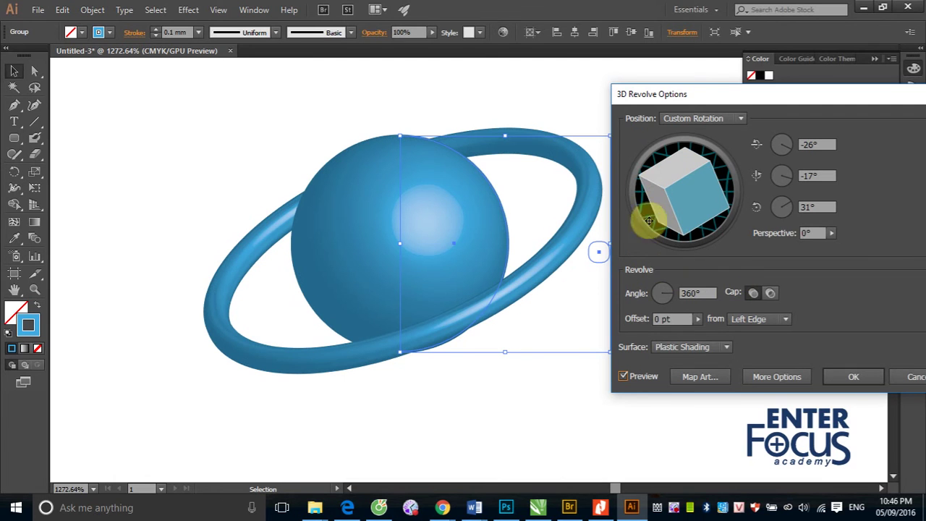
pyautogui.moveTo(647, 178); pyautogui.dragTo(620, 239)
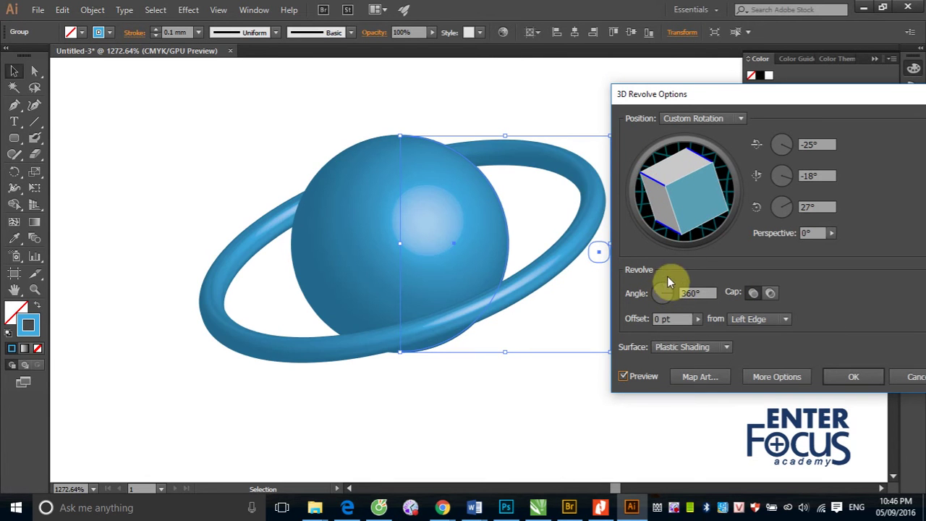
pyautogui.moveTo(690, 173); pyautogui.dragTo(684, 168)
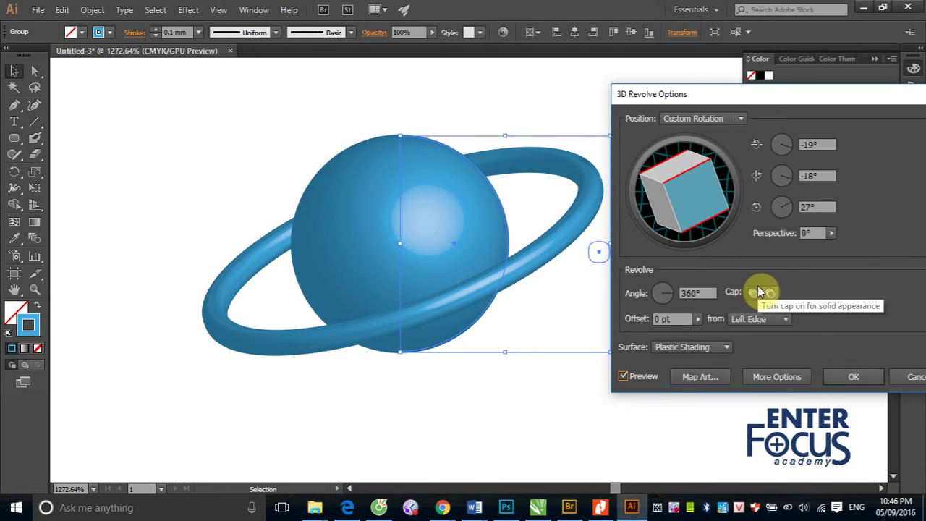
pyautogui.click(866, 379)
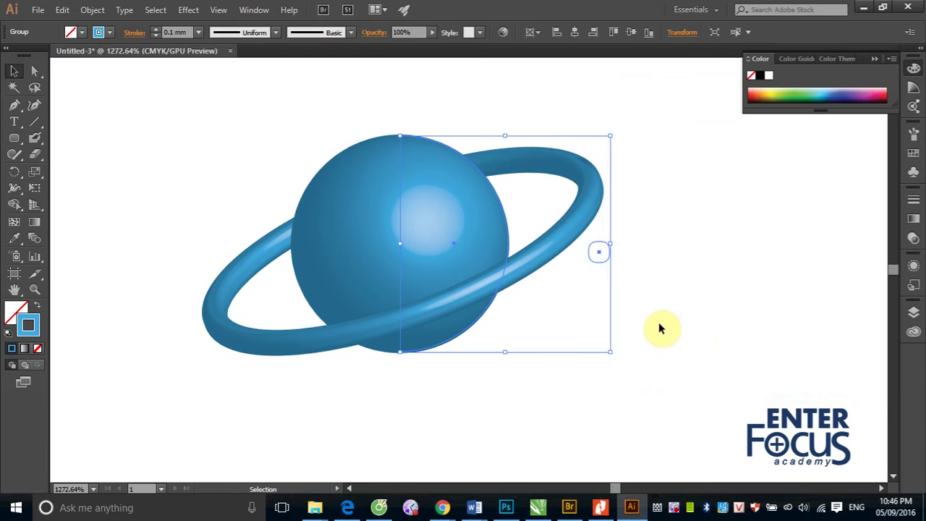
# Deselect the finished globe and bring up the File menu's recent files list.
pyautogui.click(669, 228)
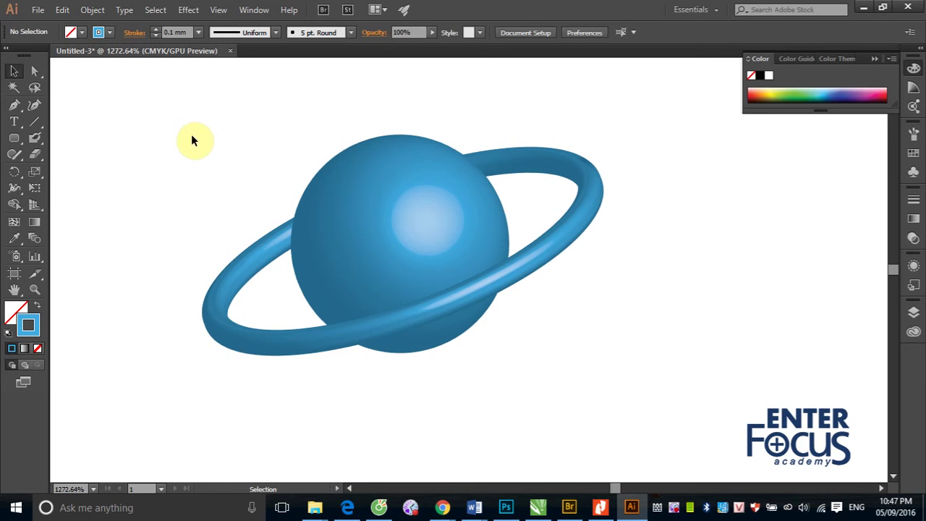
pyautogui.click(38, 11)
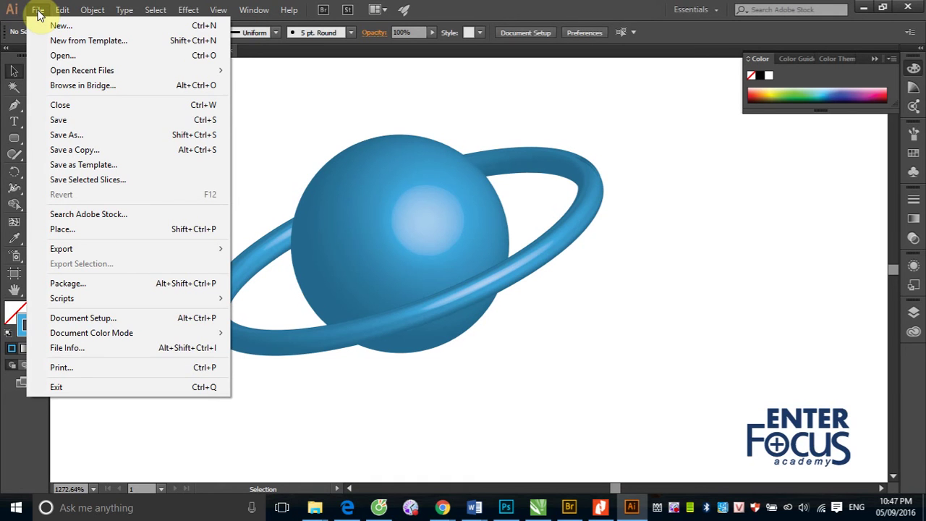
pyautogui.moveTo(82, 71)
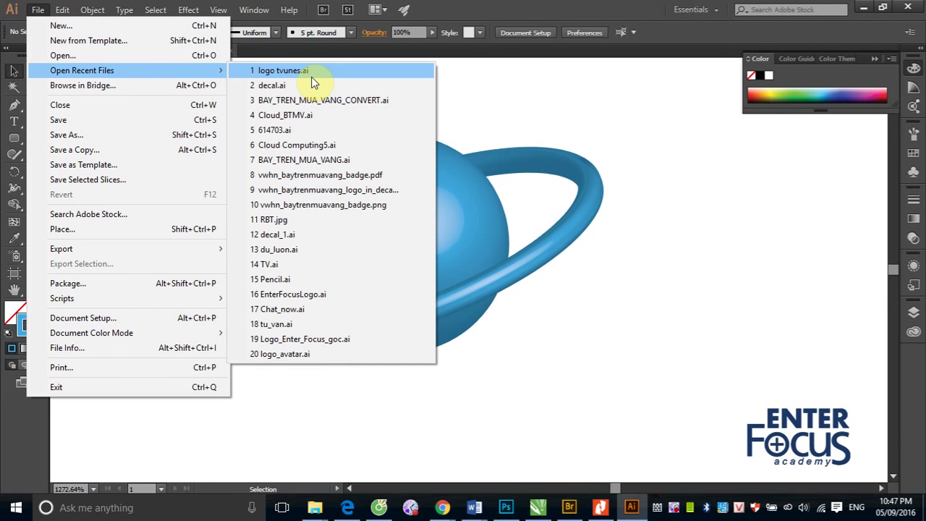
# Open FreeVector-Continents-Map.ai through the Open dialog.
pyautogui.click(62, 57)
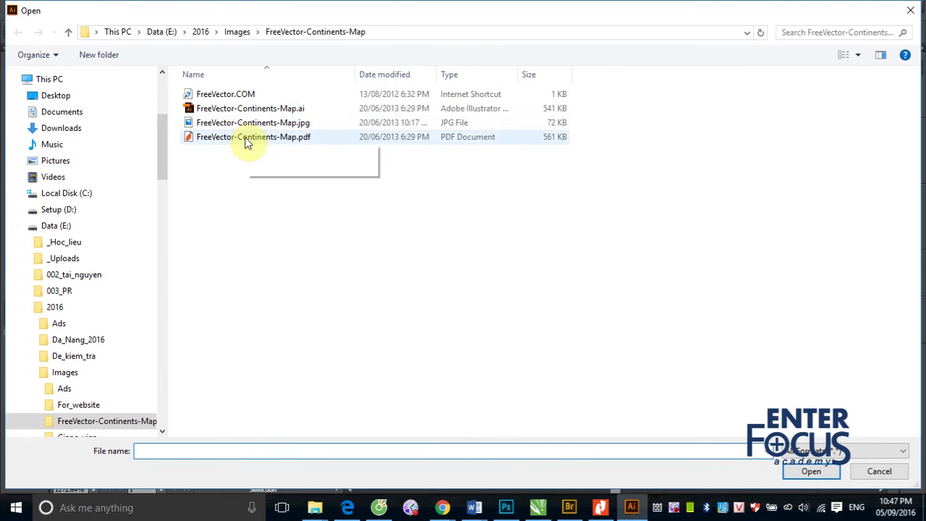
pyautogui.click(243, 109)
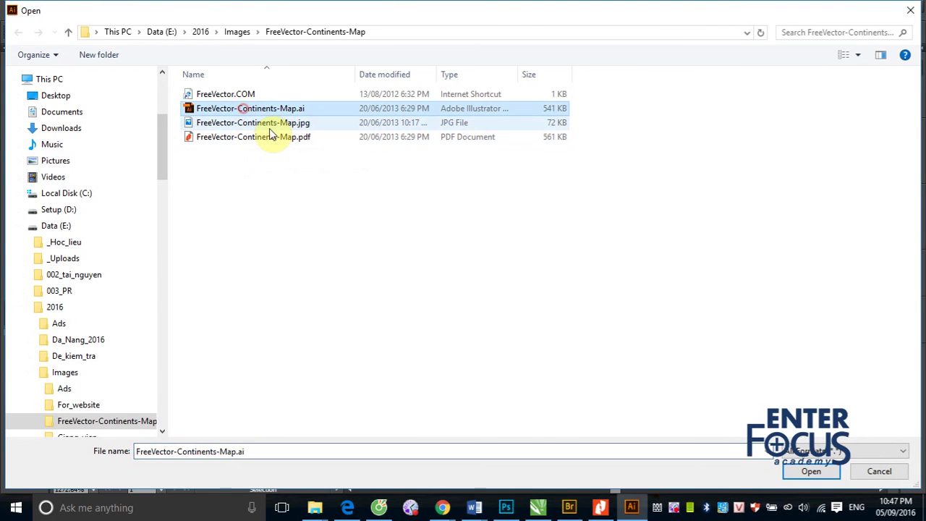
pyautogui.click(811, 471)
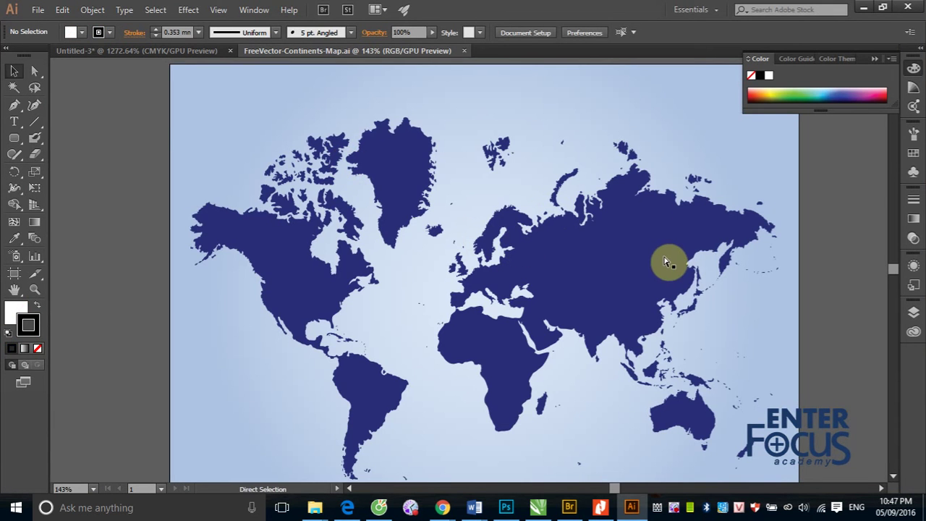
# Zoom out, select the whole world map group, and switch back to Untitled-3.
pyautogui.hotkey('ctrl', '-')
pyautogui.hotkey('ctrl', '-')
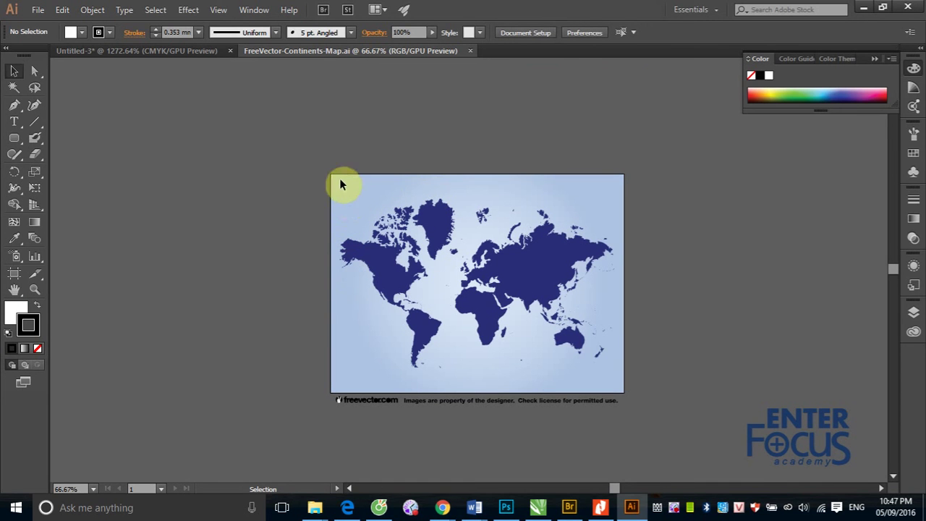
pyautogui.click(425, 228)
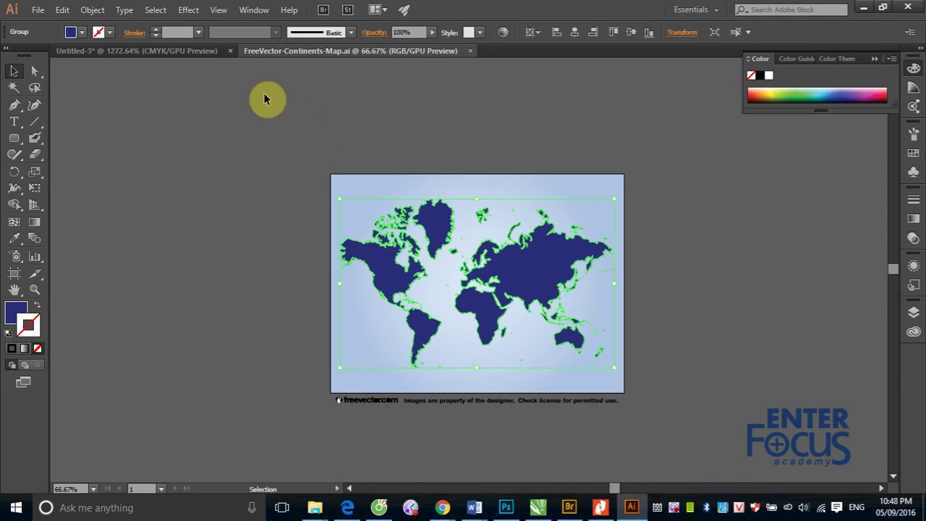
pyautogui.click(187, 52)
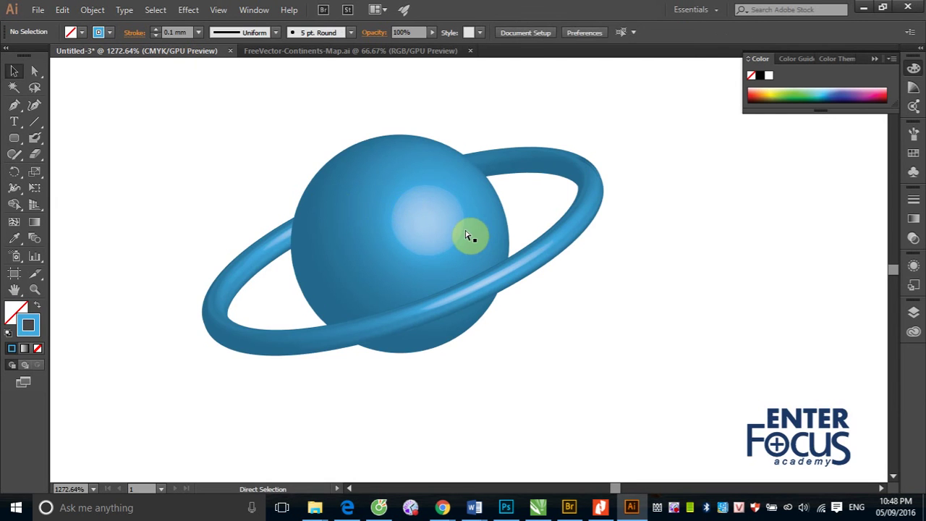
# Paste the world map into Untitled-3, scale it down and move it right of the planet.
pyautogui.hotkey('ctrl', 'v')
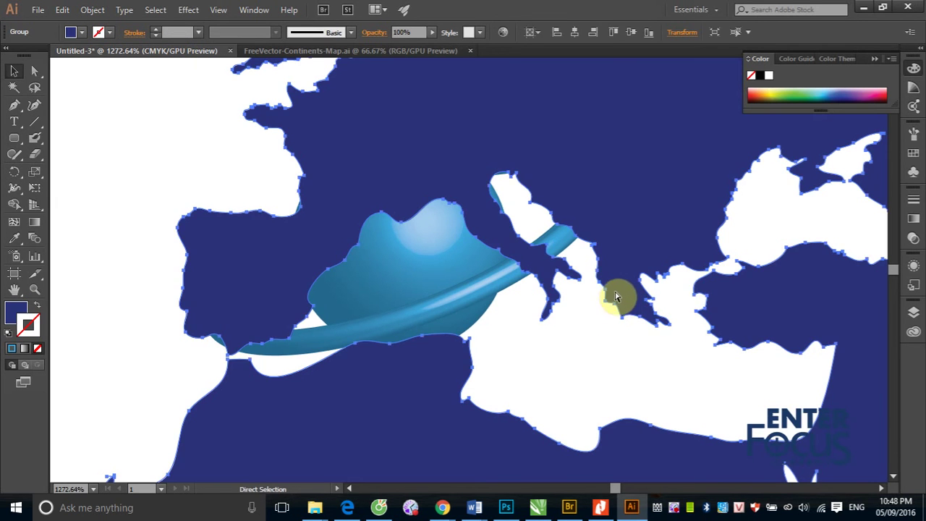
pyautogui.hotkey('ctrl', '-')
pyautogui.hotkey('ctrl', '-')
pyautogui.hotkey('ctrl', '-')
pyautogui.hotkey('ctrl', '-')
pyautogui.hotkey('ctrl', '-')
pyautogui.hotkey('ctrl', '-')
pyautogui.hotkey('ctrl', '-')
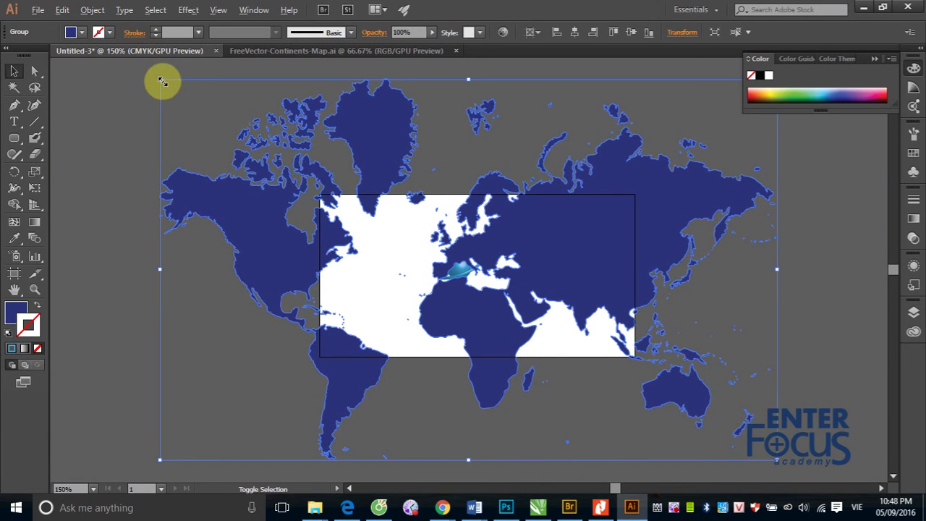
pyautogui.moveTo(162, 81); pyautogui.dragTo(428, 216)
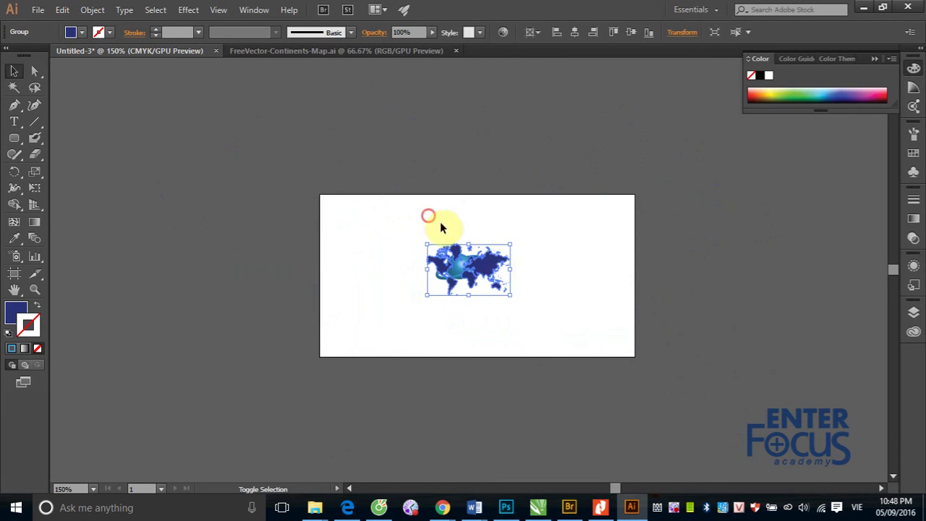
pyautogui.moveTo(480, 268); pyautogui.dragTo(572, 267)
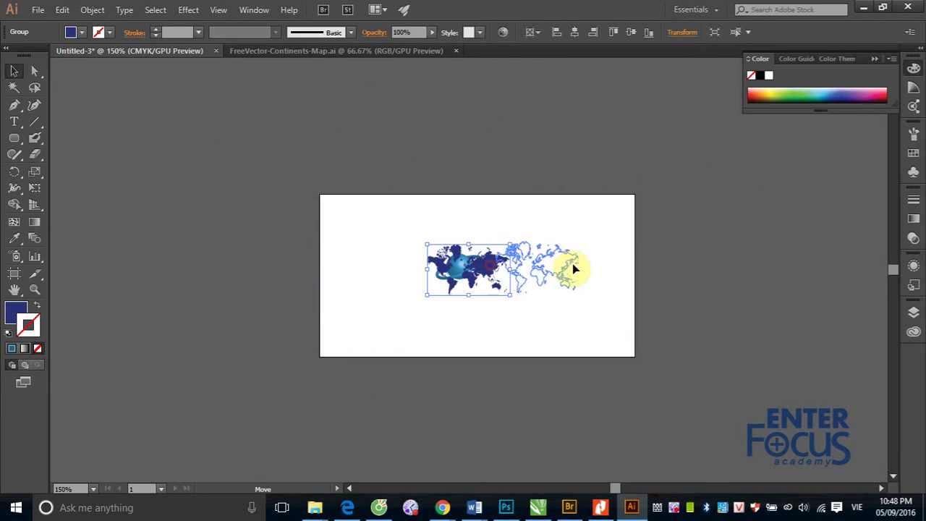
# Zoom in around the planet and map, then shrink the map to its final small size.
pyautogui.click(556, 323)
pyautogui.press('z')
pyautogui.moveTo(413, 223); pyautogui.dragTo(636, 309)
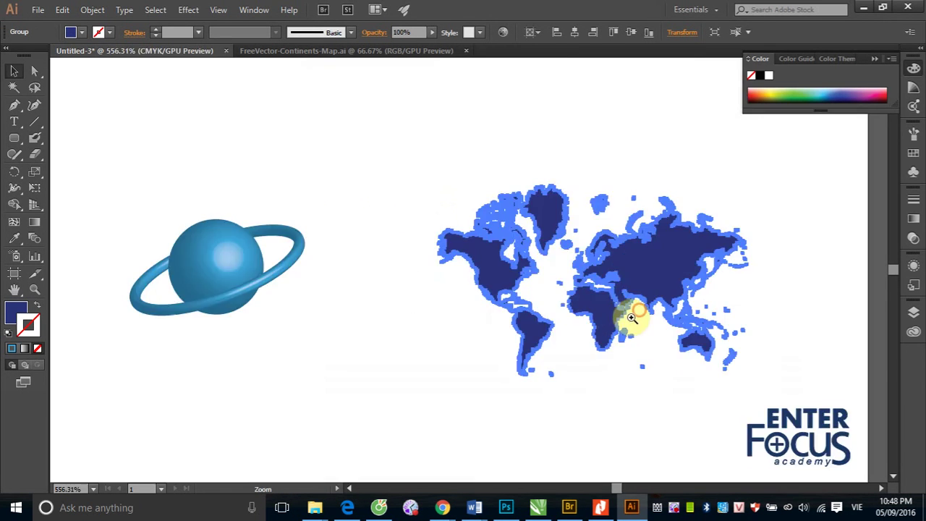
pyautogui.click(497, 208)
pyautogui.click(493, 219)
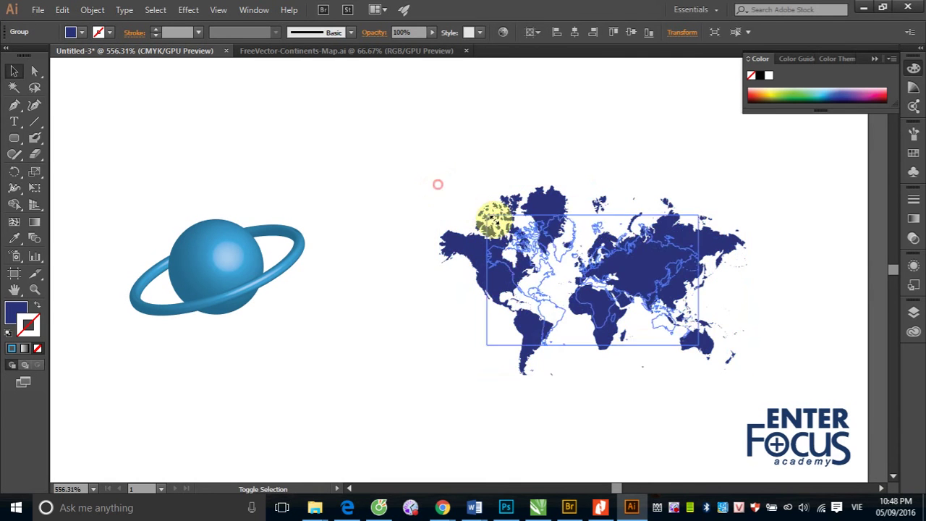
pyautogui.moveTo(493, 219); pyautogui.dragTo(499, 223)
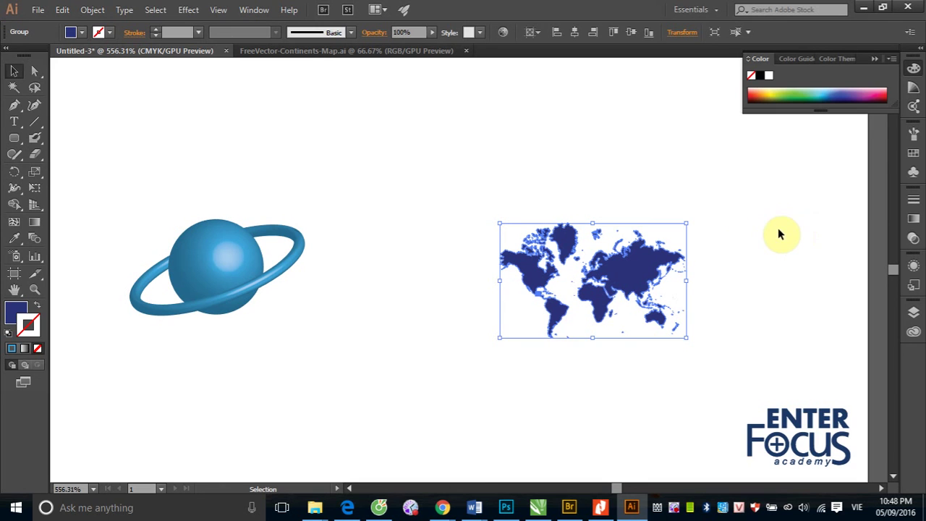
# Save the world map as a static symbol named Maps, then select the ringed planet group.
pyautogui.click(913, 172)
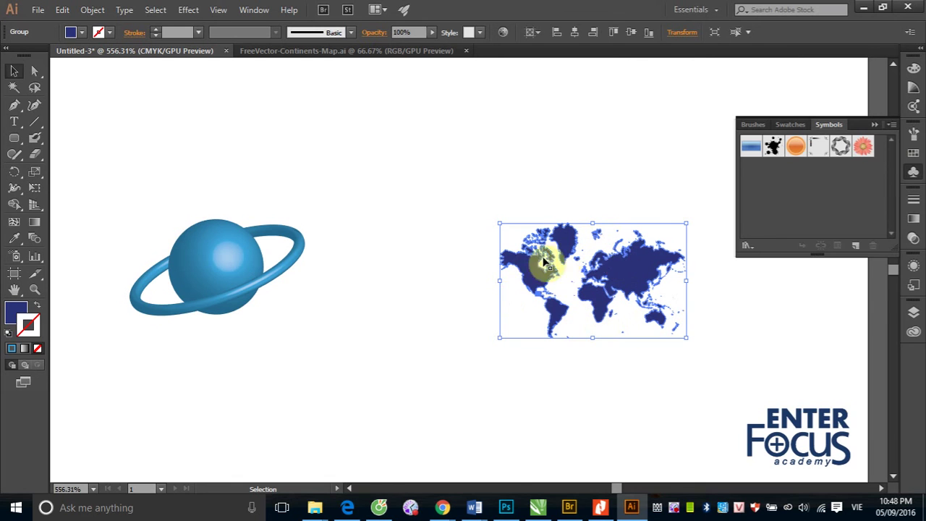
pyautogui.click(857, 247)
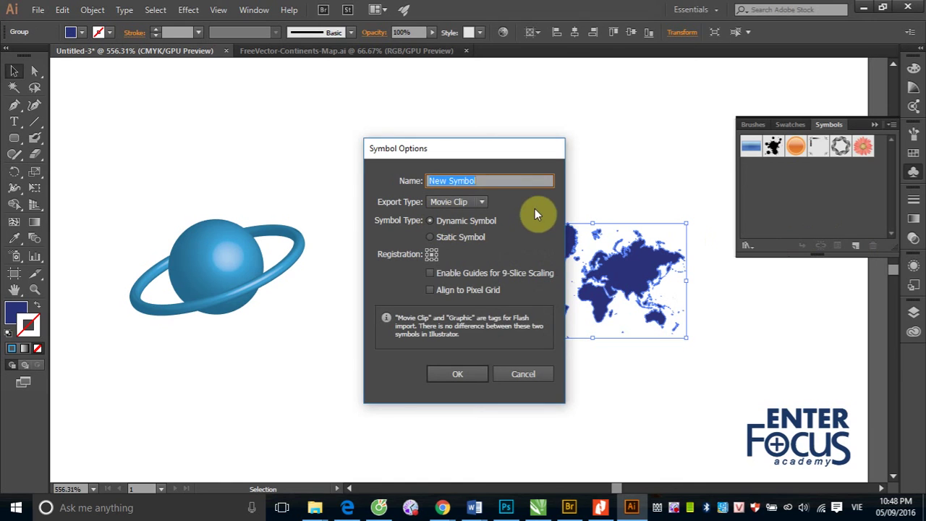
pyautogui.write('Maps')
pyautogui.click(435, 236)
pyautogui.click(464, 376)
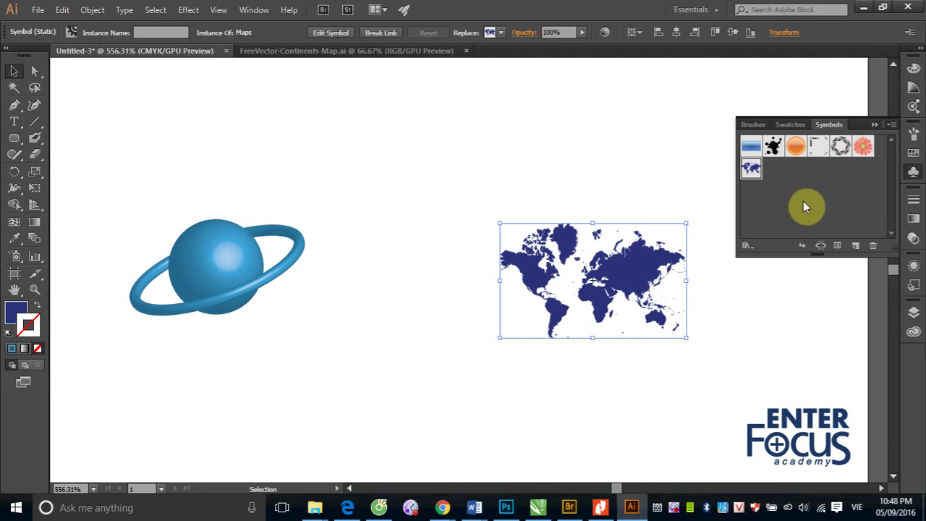
pyautogui.click(507, 181)
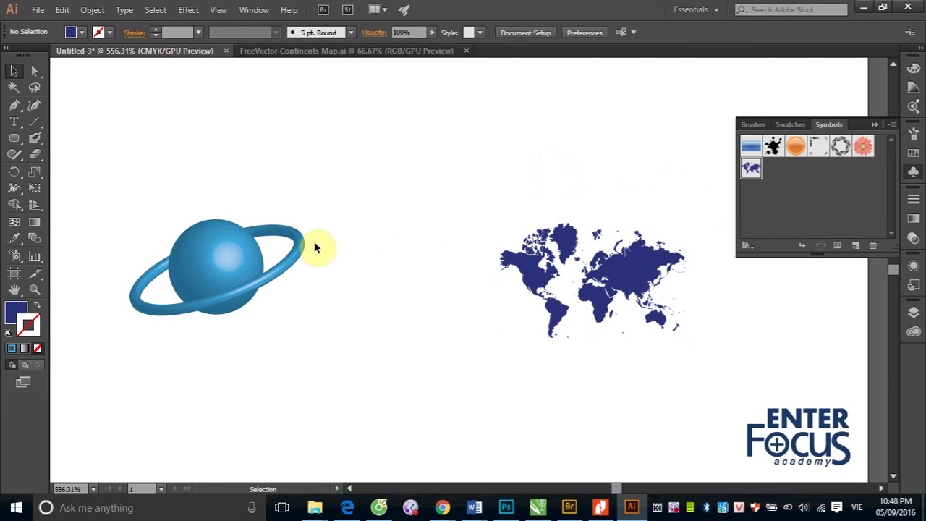
pyautogui.click(261, 283)
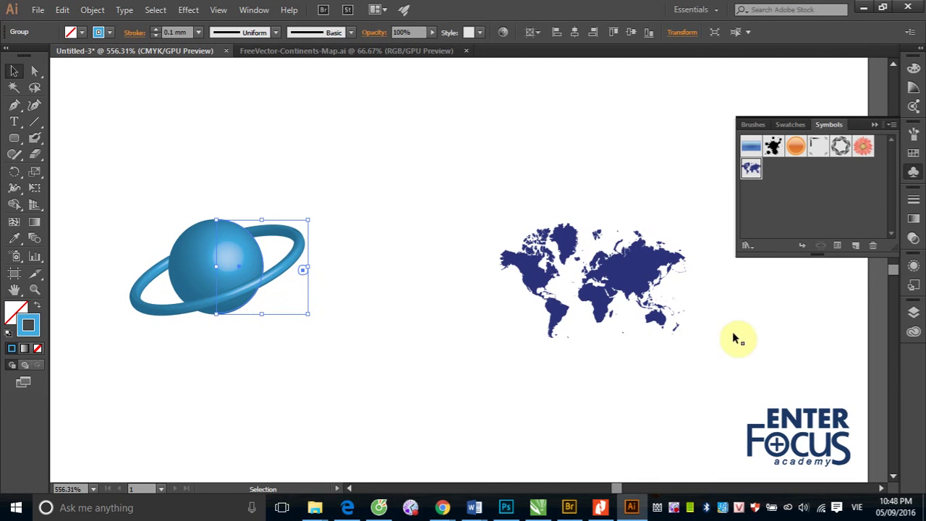
# Reopen the planet's existing 3D Revolve effect from the Appearance panel with Preview enabled.
pyautogui.click(875, 125)
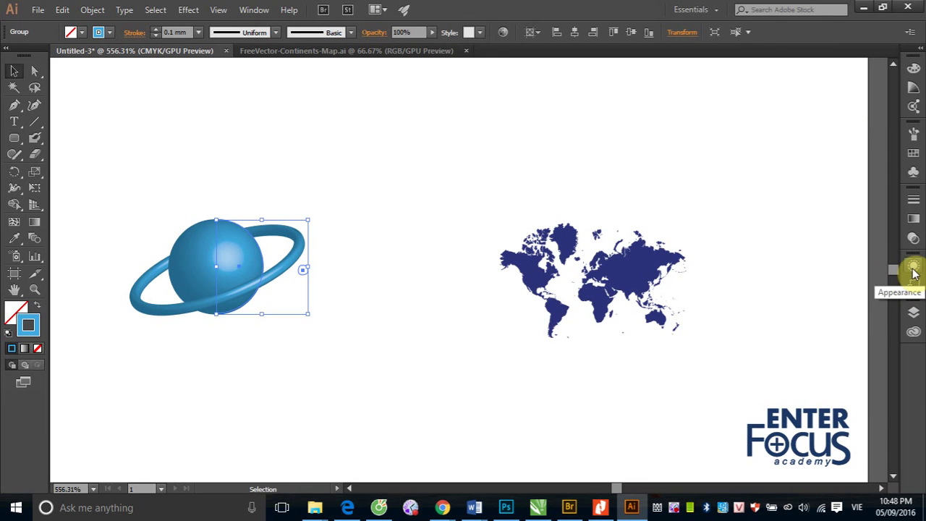
pyautogui.click(914, 268)
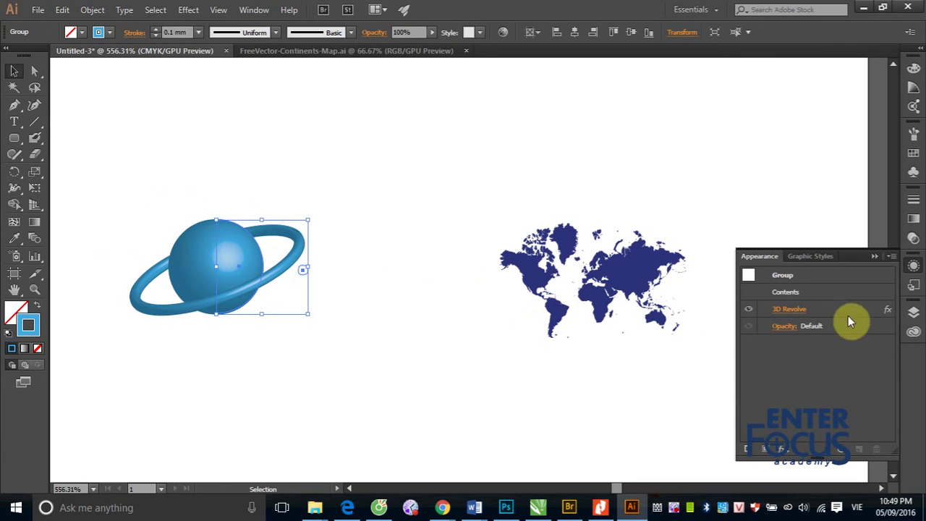
pyautogui.click(792, 311)
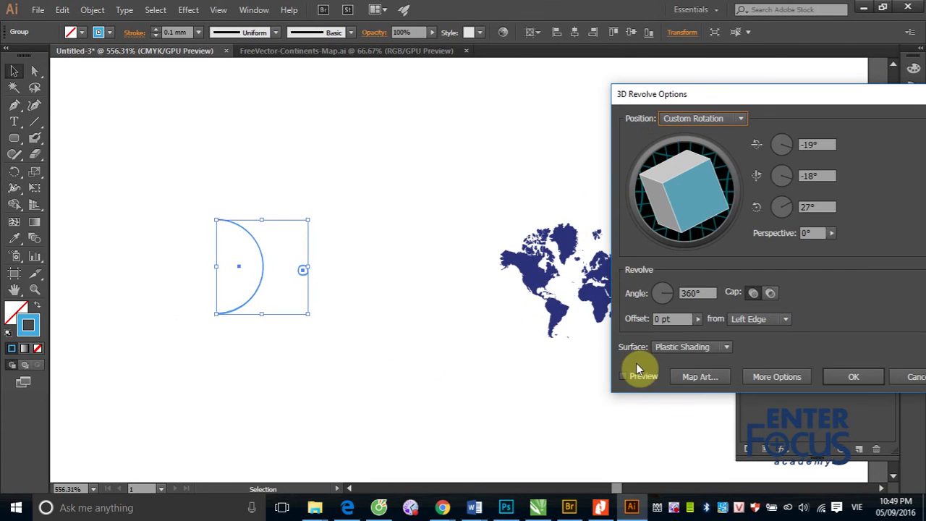
pyautogui.click(623, 377)
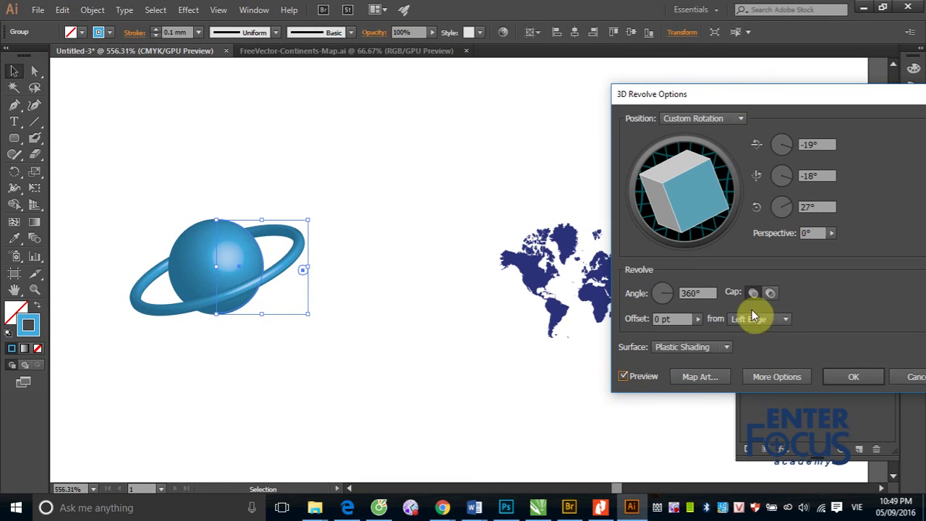
# In Map Art, wrap the Maps symbol onto the sphere surface, position it, and enable Shade Artwork.
pyautogui.click(714, 377)
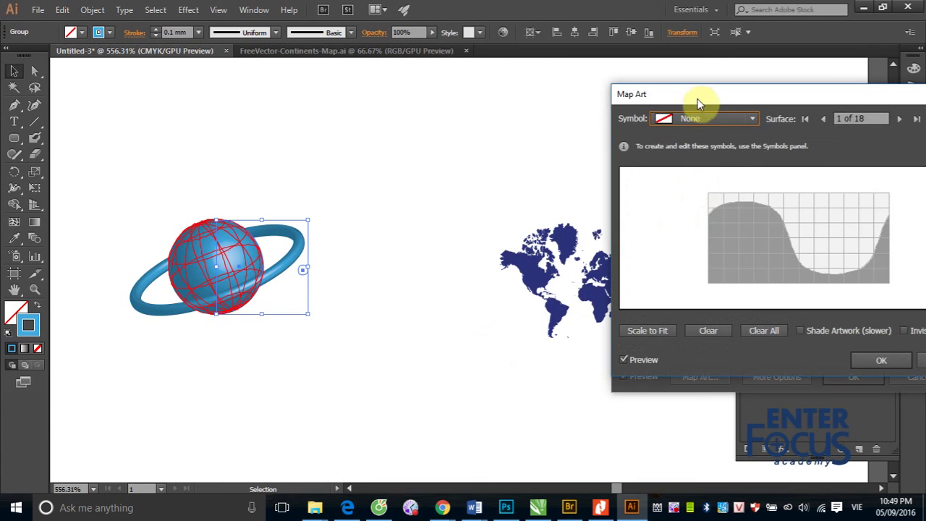
pyautogui.moveTo(699, 104); pyautogui.dragTo(261, 92)
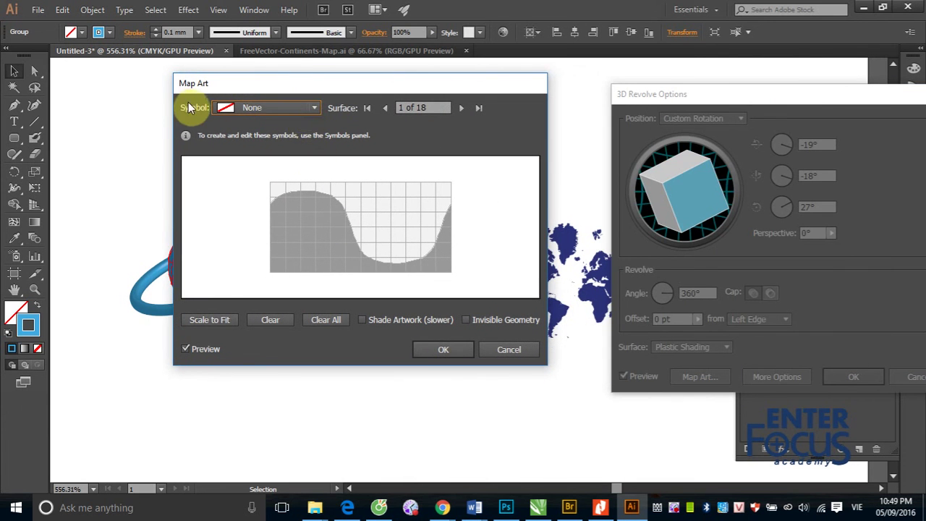
pyautogui.click(316, 108)
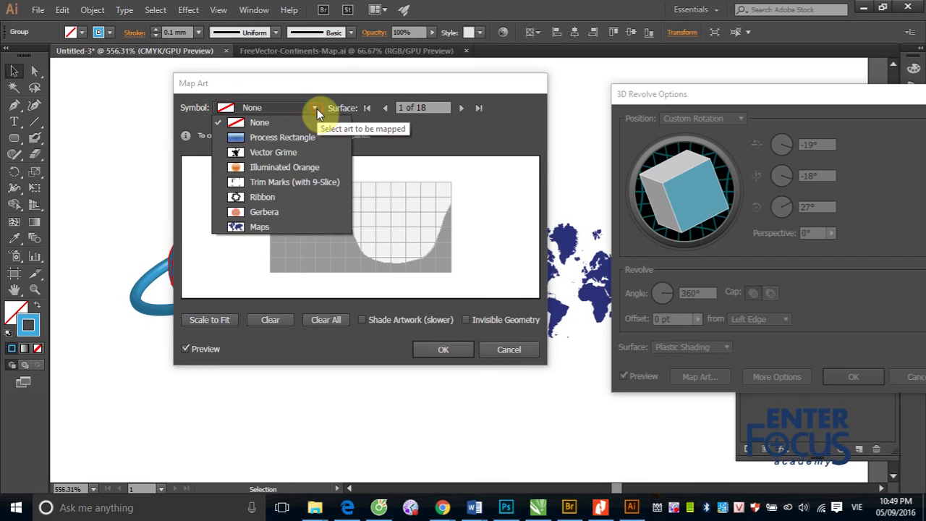
pyautogui.click(279, 228)
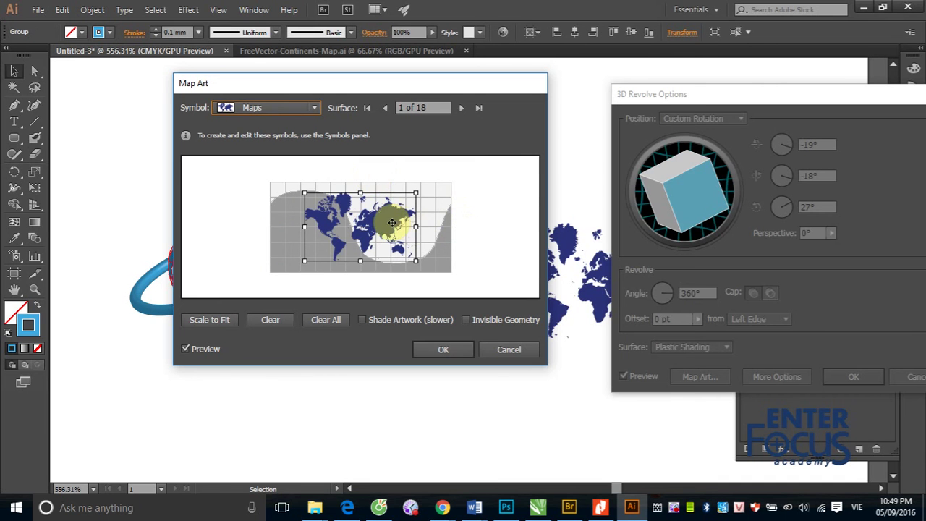
pyautogui.moveTo(389, 223); pyautogui.dragTo(419, 215)
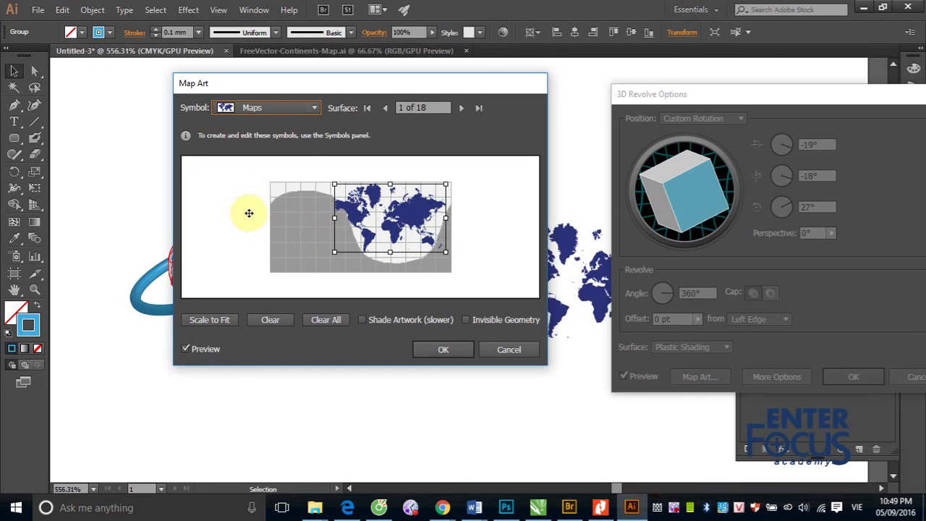
pyautogui.moveTo(382, 83); pyautogui.dragTo(553, 92)
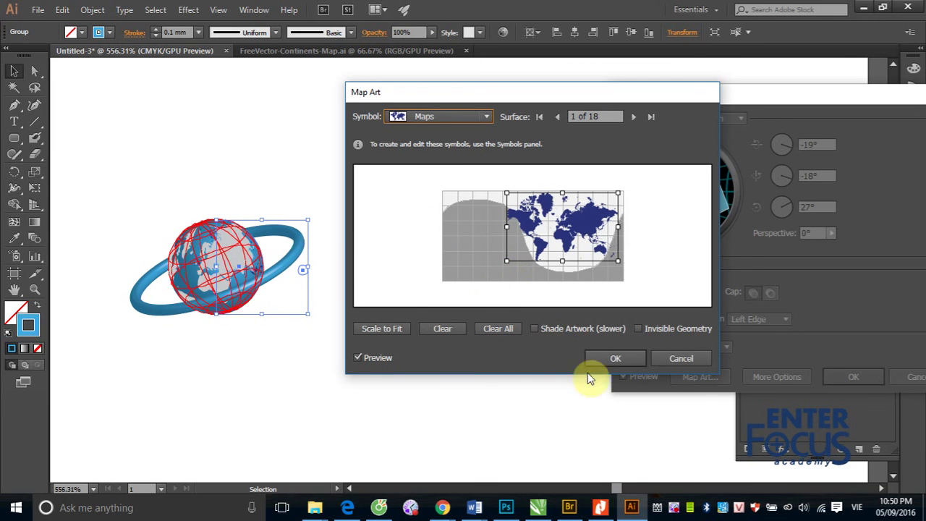
pyautogui.click(534, 330)
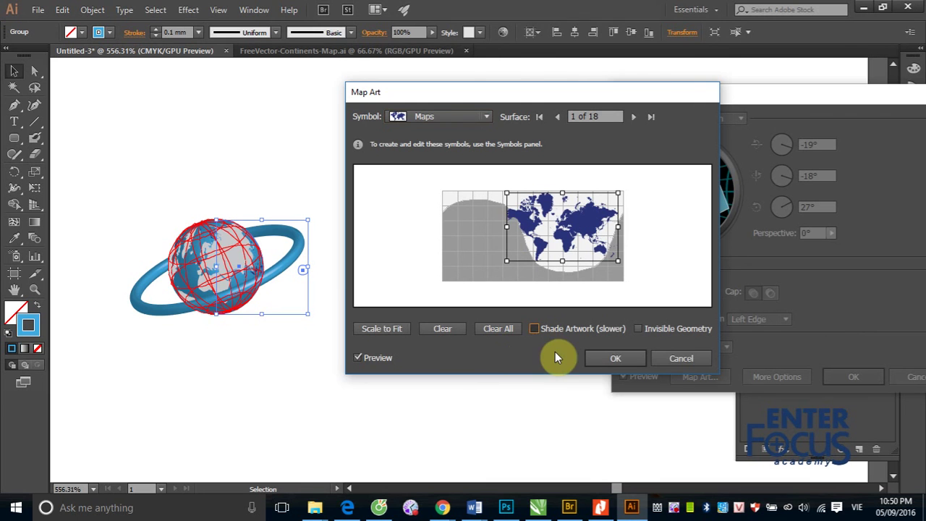
pyautogui.click(631, 359)
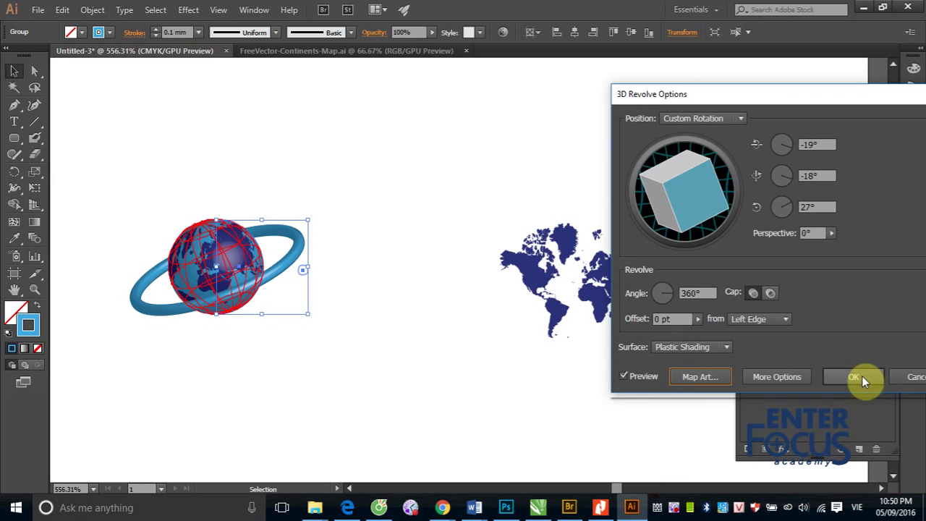
# Apply the mapped 3D Revolve, deselect, and zoom in so the continent-covered globe fills the view.
pyautogui.click(862, 375)
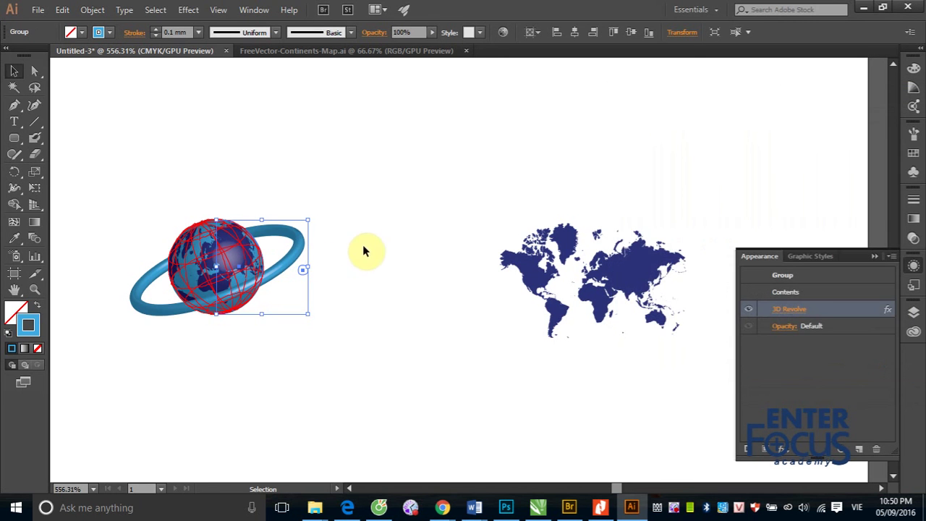
pyautogui.click(347, 235)
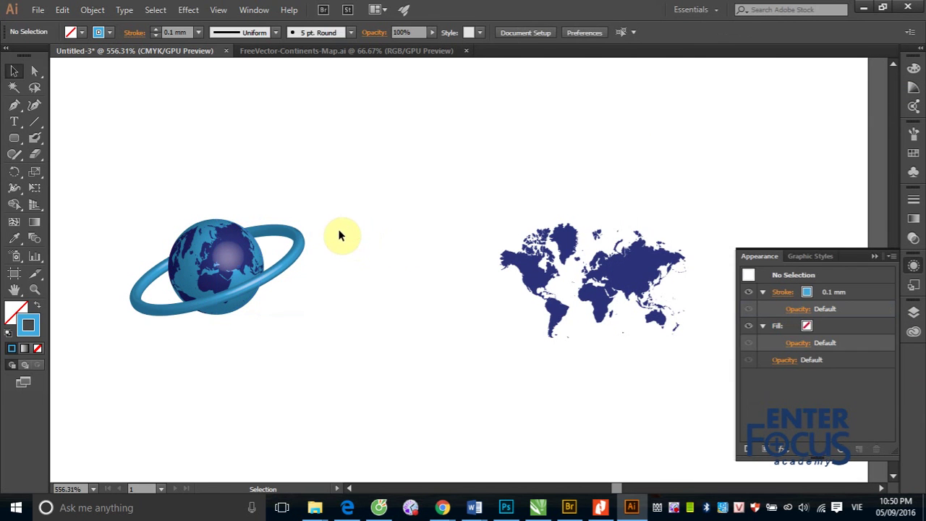
pyautogui.moveTo(94, 200); pyautogui.dragTo(341, 331)
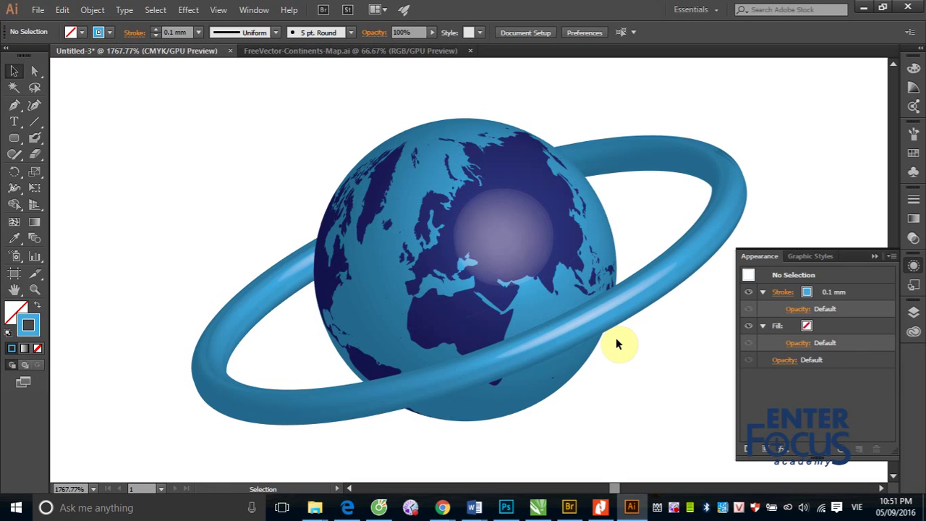
pyautogui.click(674, 509)
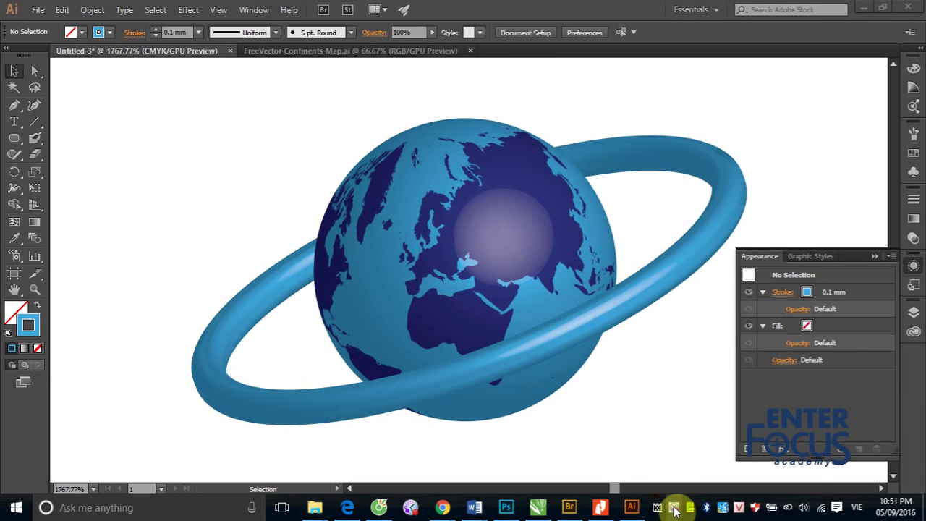